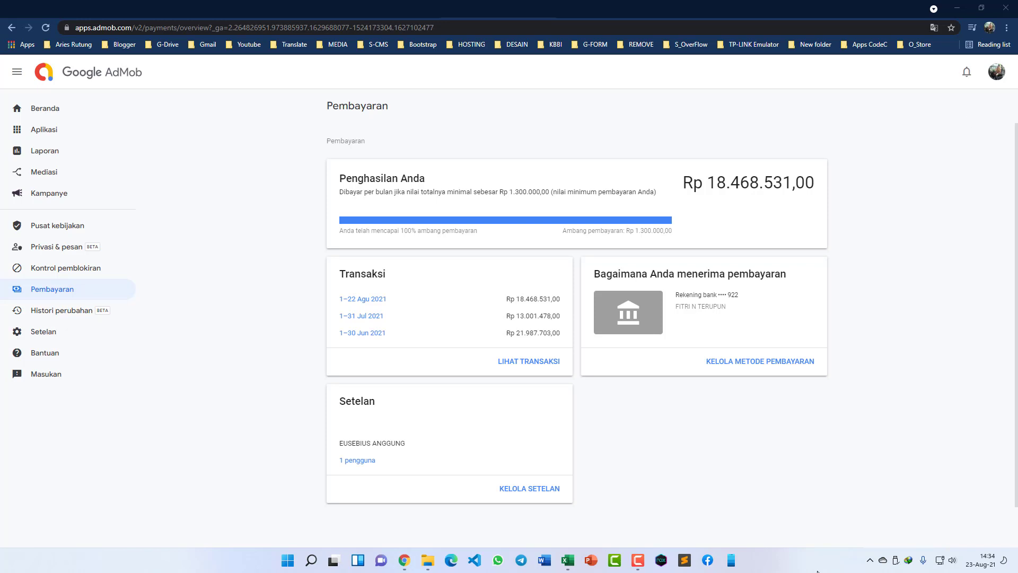
Check the AdMob account's notifications and close the notification list again.
{"action": "left_click", "coordinate": [967, 74]}
{"action": "left_click", "coordinate": [968, 76]}
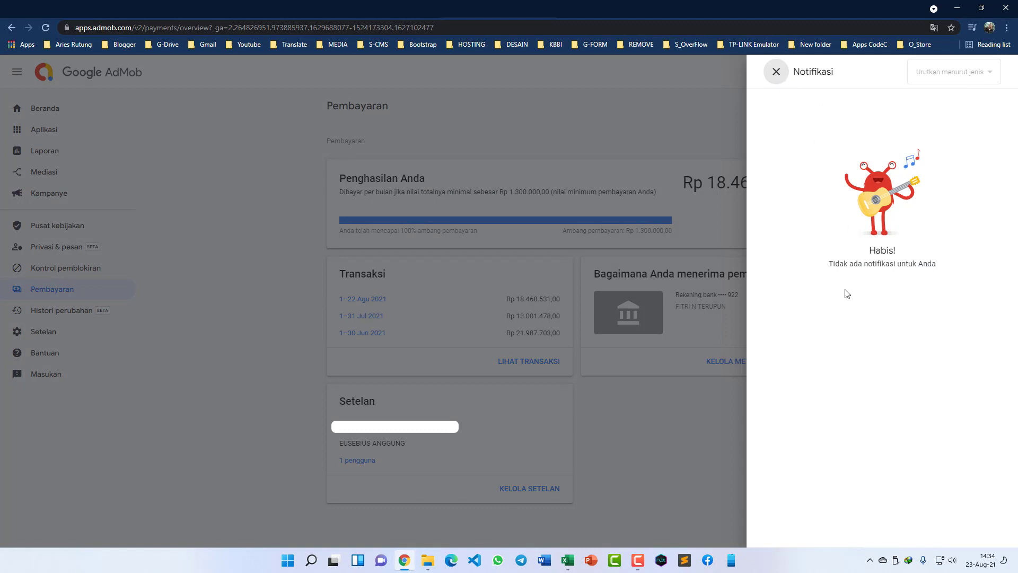
{"action": "left_click", "coordinate": [776, 72]}
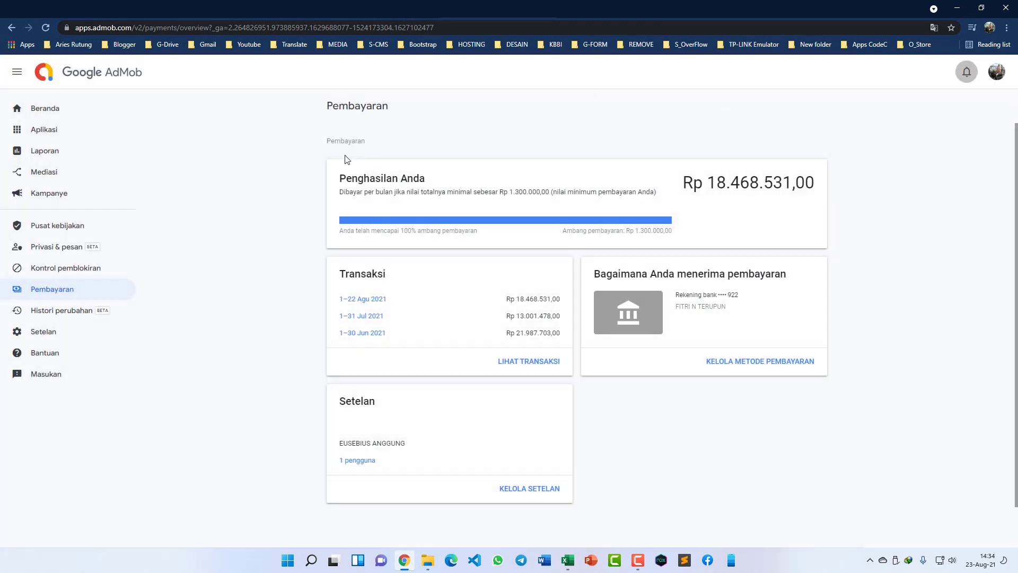
Go to the app-ads.txt overview for all apps and display the instructions for setting up app-ads.txt.
{"action": "left_click", "coordinate": [122, 132]}
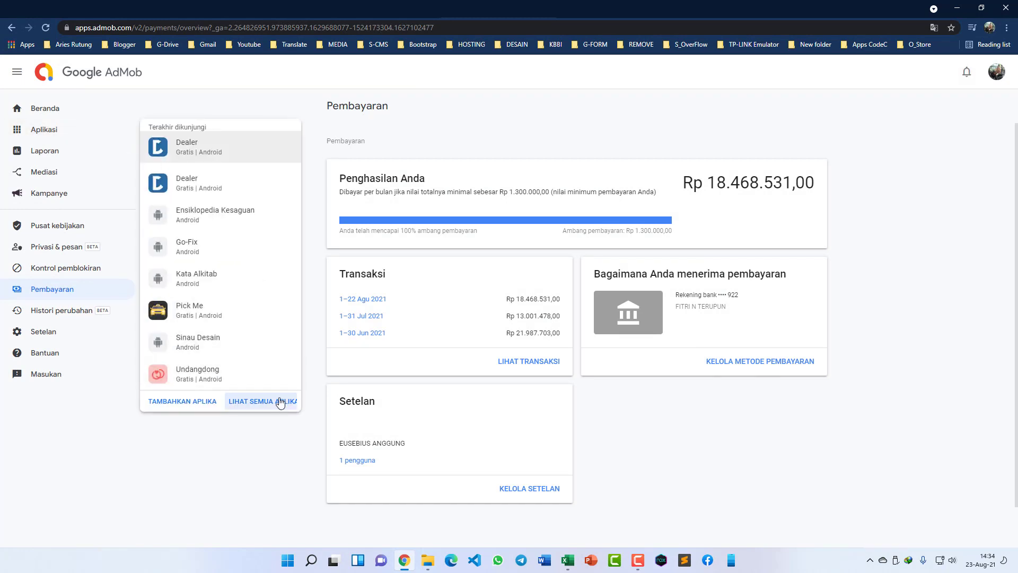
{"action": "left_click", "coordinate": [265, 406]}
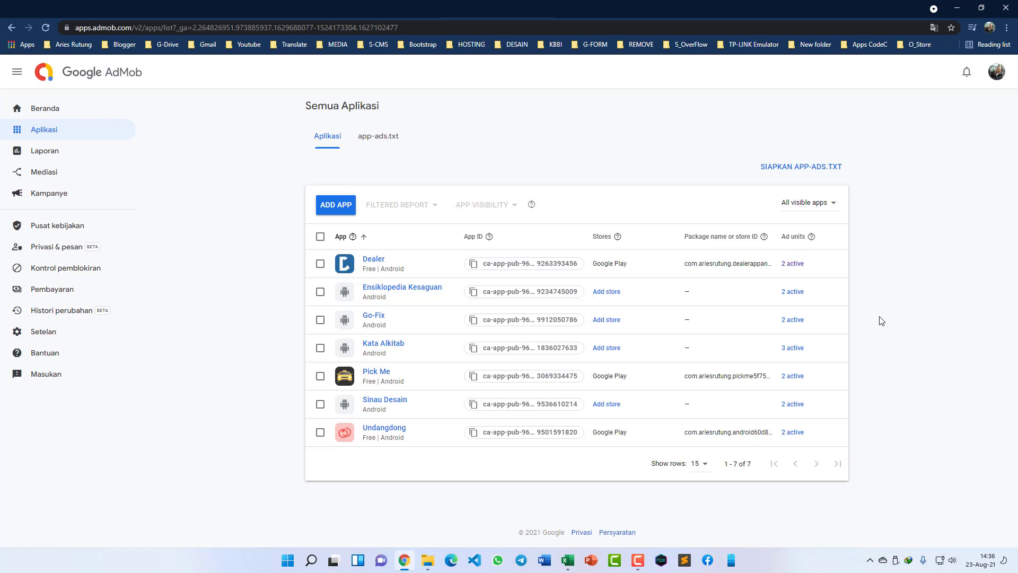
{"action": "left_click", "coordinate": [386, 143]}
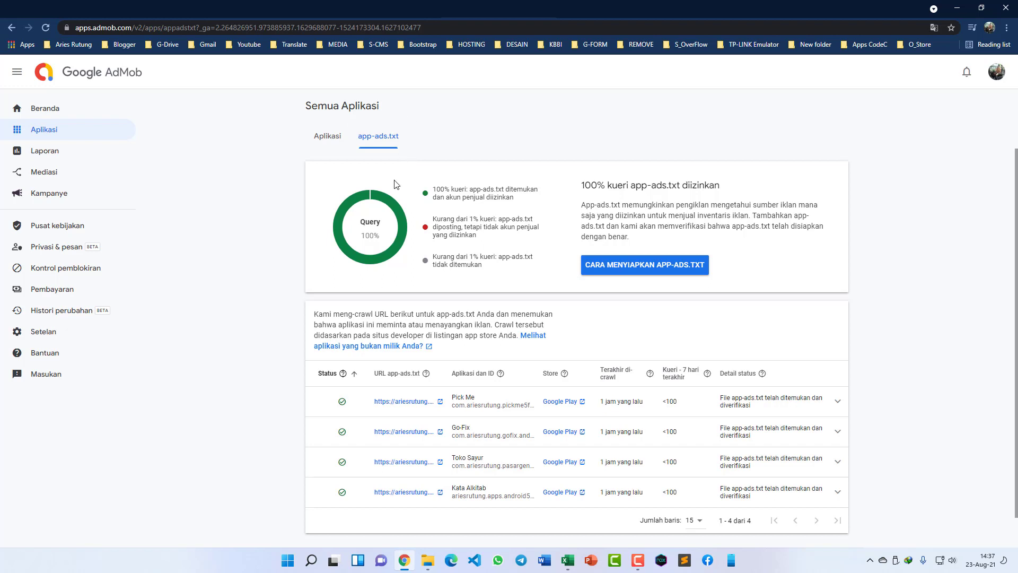
{"action": "mouse_move", "coordinate": [379, 199]}
{"action": "left_click", "coordinate": [608, 267]}
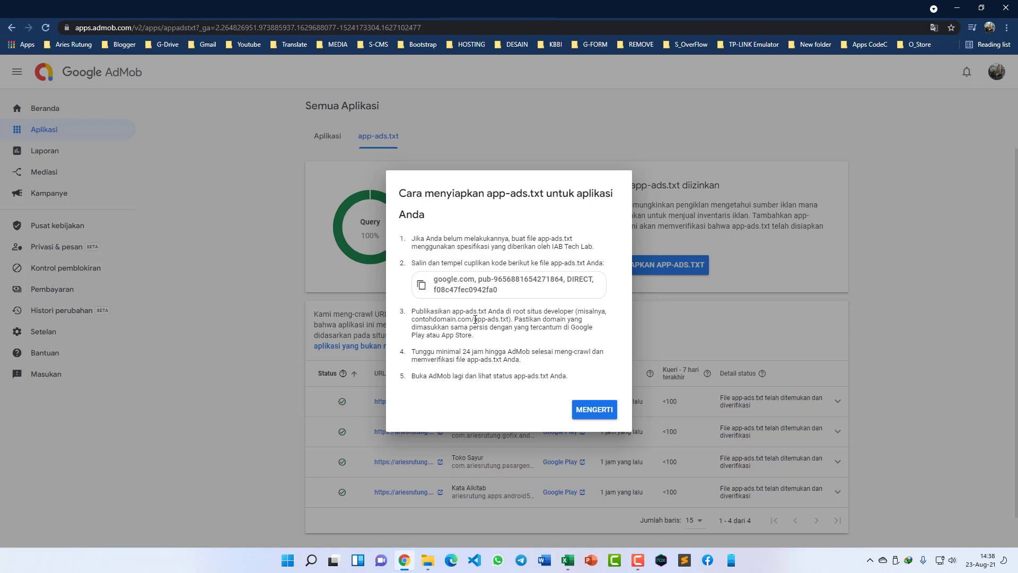
Copy the example app-ads.txt address, load it in a new tab with the developer's own domain, and highlight the published line.
{"action": "left_click_drag", "start_coordinate": [412, 319], "coordinate": [509, 320]}
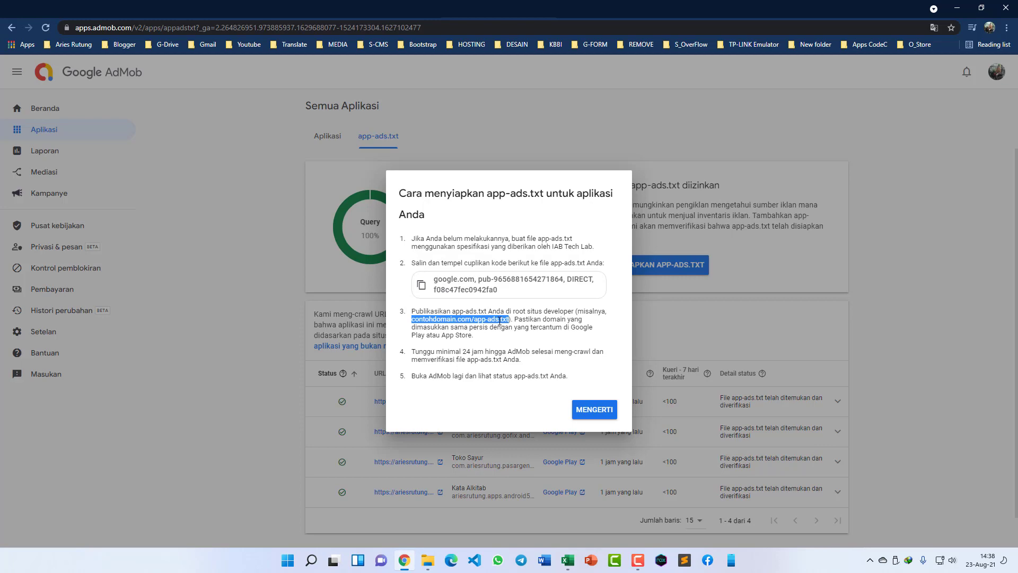
{"action": "right_click", "coordinate": [499, 321]}
{"action": "left_click", "coordinate": [511, 329]}
{"action": "key", "text": "ctrl+t"}
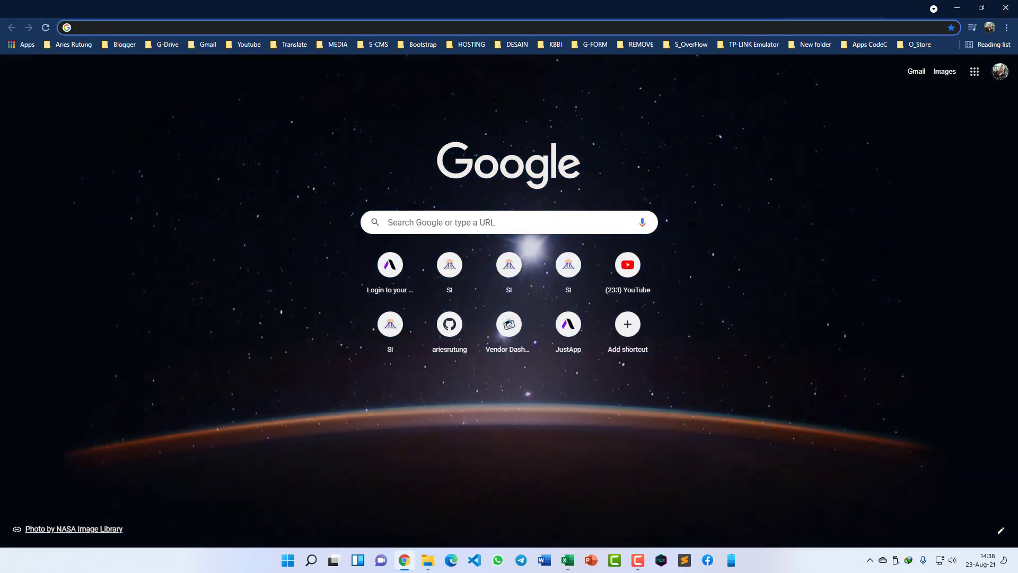
{"action": "key", "text": "ctrl+v"}
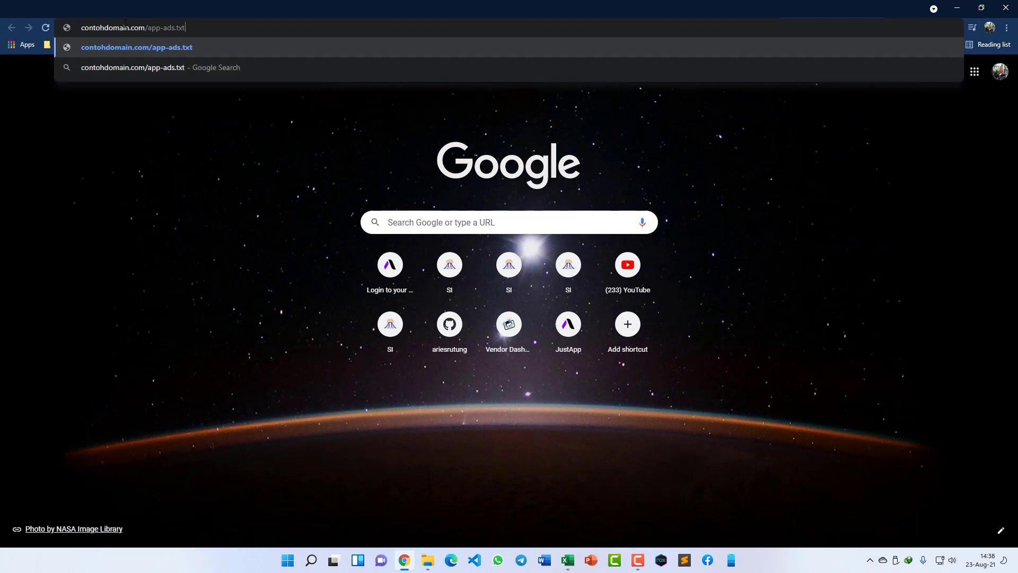
{"action": "left_click_drag", "start_coordinate": [132, 27], "coordinate": [81, 27]}
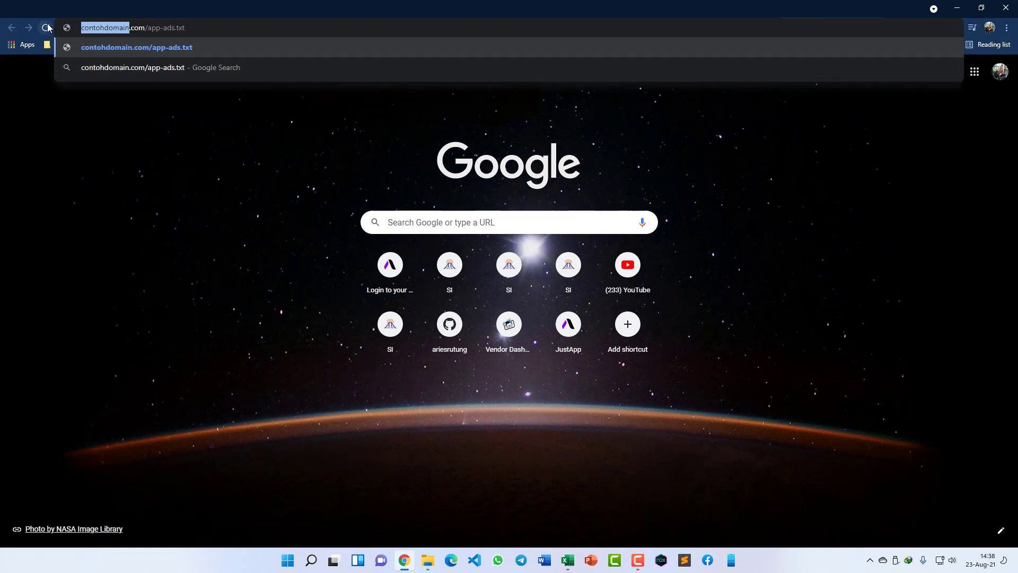
{"action": "type", "text": "ariesrutung"}
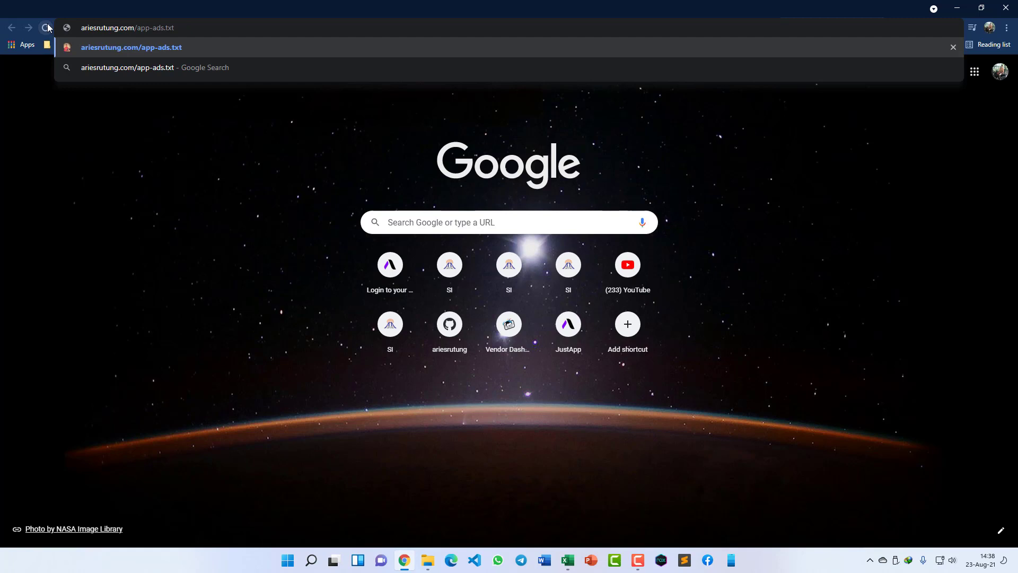
{"action": "key", "text": "Return"}
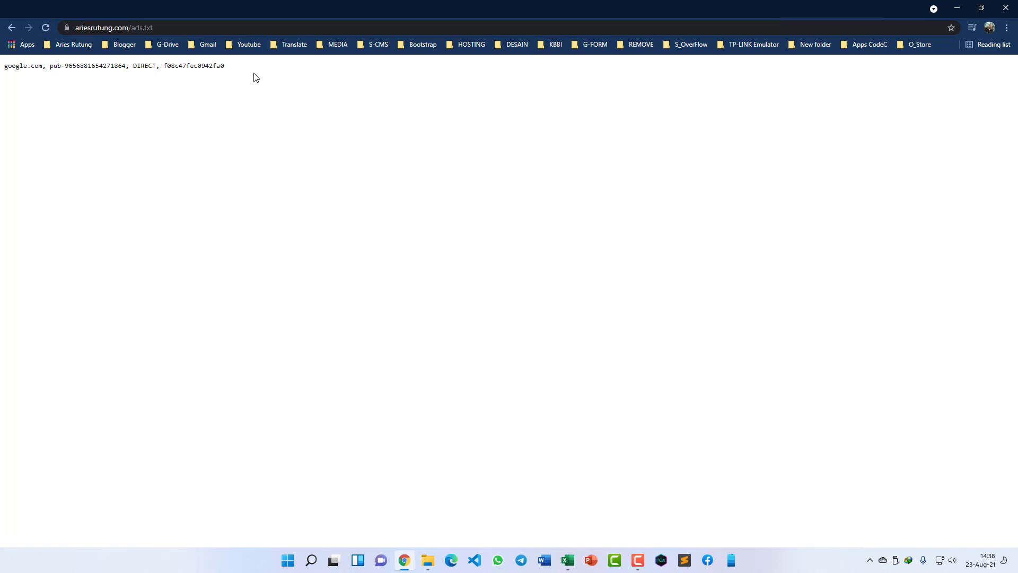
{"action": "left_click_drag", "start_coordinate": [227, 67], "coordinate": [3, 70]}
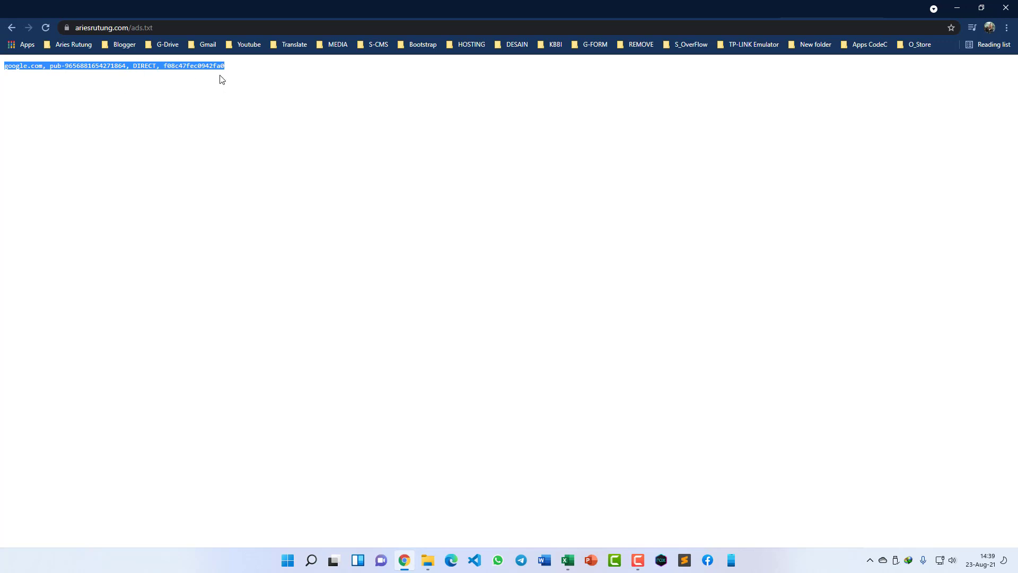
Return to the app-ads.txt setup instructions and highlight the "24 jam" waiting time in item 4.
{"action": "left_click", "coordinate": [445, 9]}
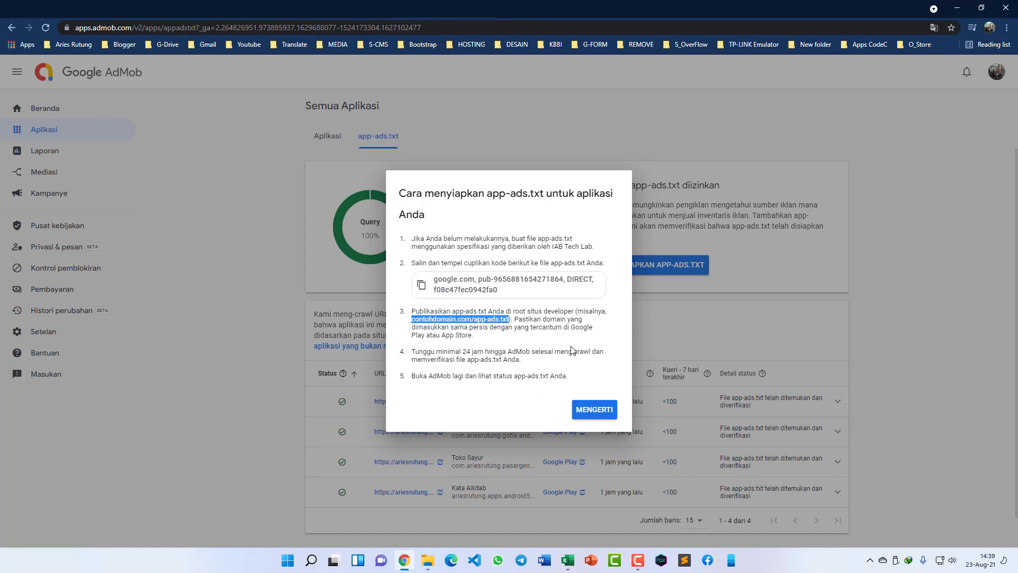
{"action": "left_click", "coordinate": [556, 369]}
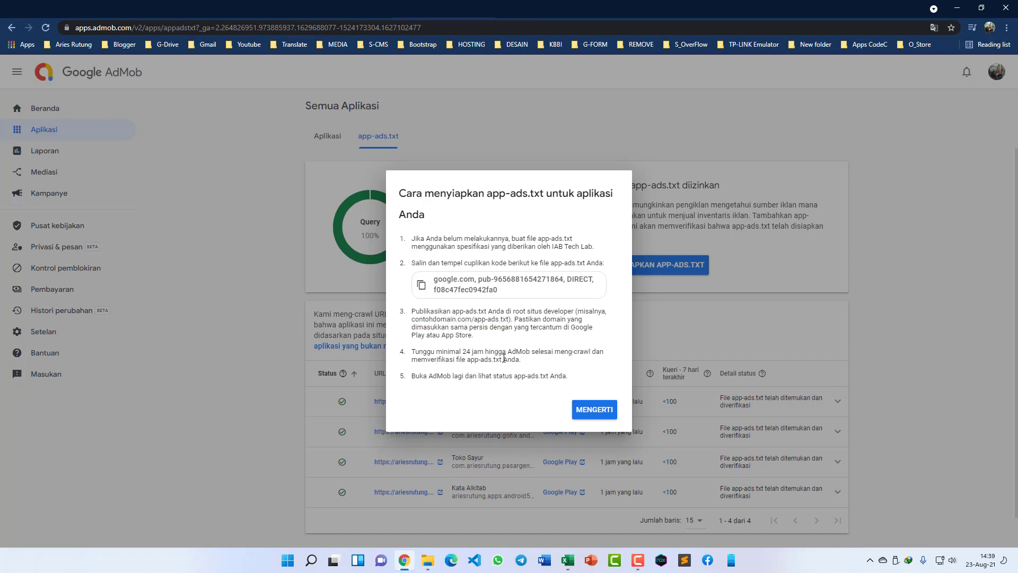
{"action": "left_click_drag", "start_coordinate": [461, 351], "coordinate": [487, 351]}
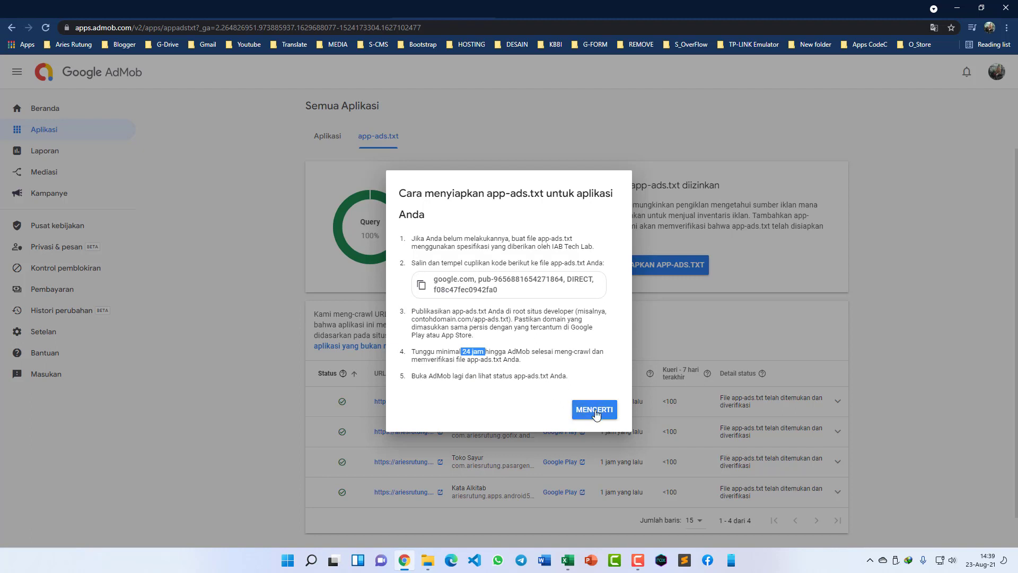
Copy the app-ads.txt code snippet, dismiss the instructions, and paste it into a new file in Sublime Text.
{"action": "left_click", "coordinate": [422, 288]}
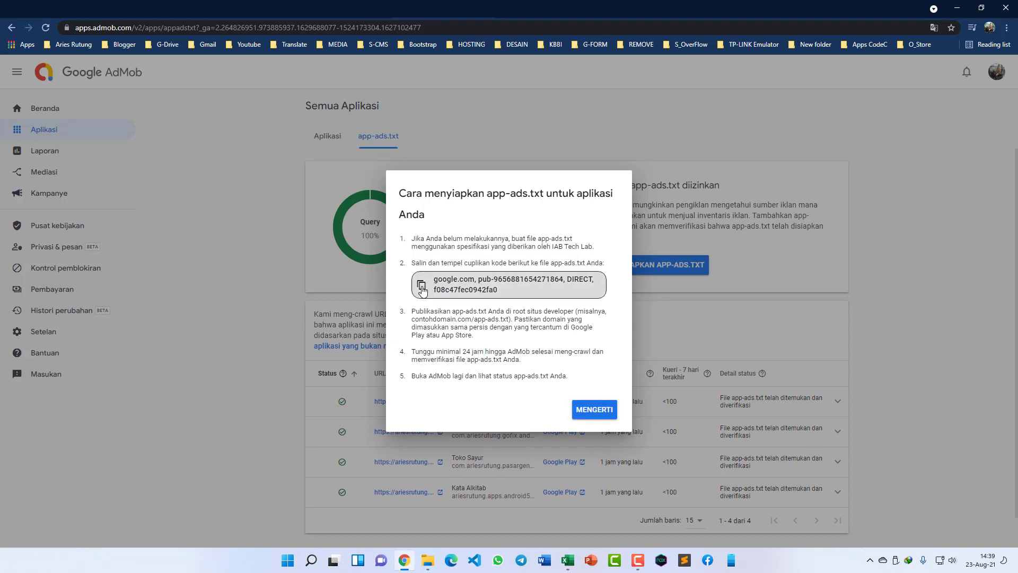
{"action": "left_click", "coordinate": [592, 414]}
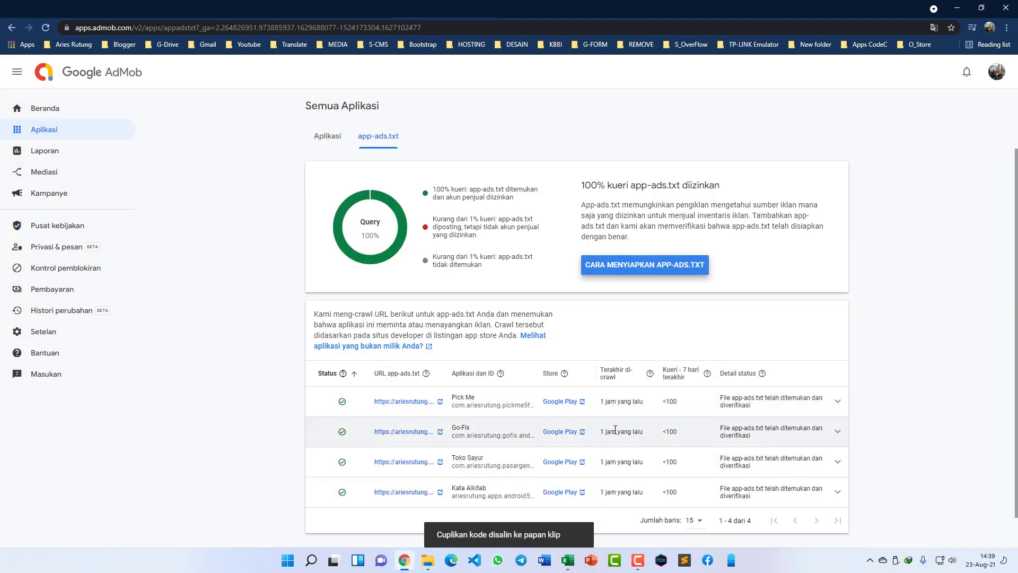
{"action": "left_click", "coordinate": [690, 562]}
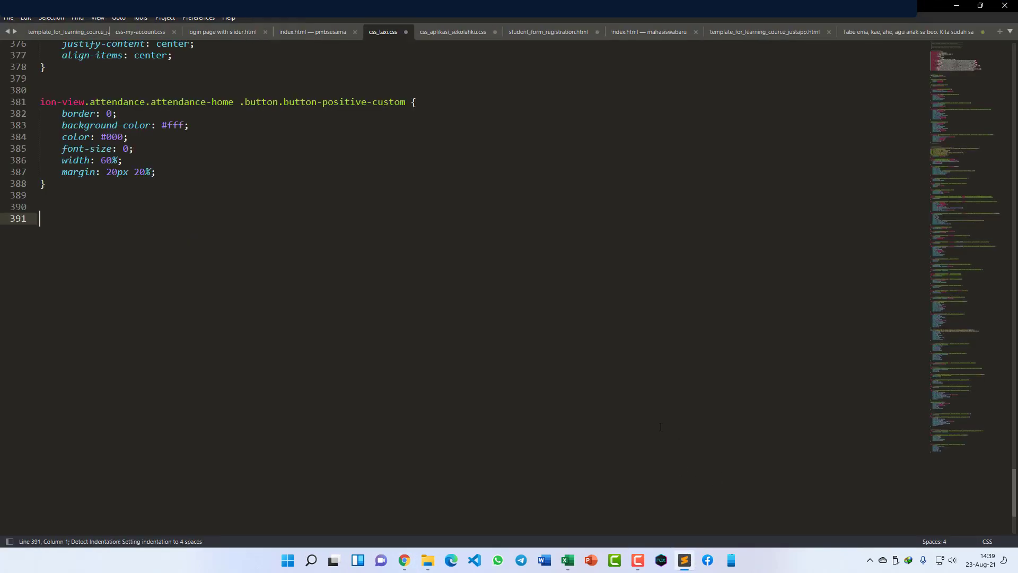
{"action": "key", "text": "ctrl+n"}
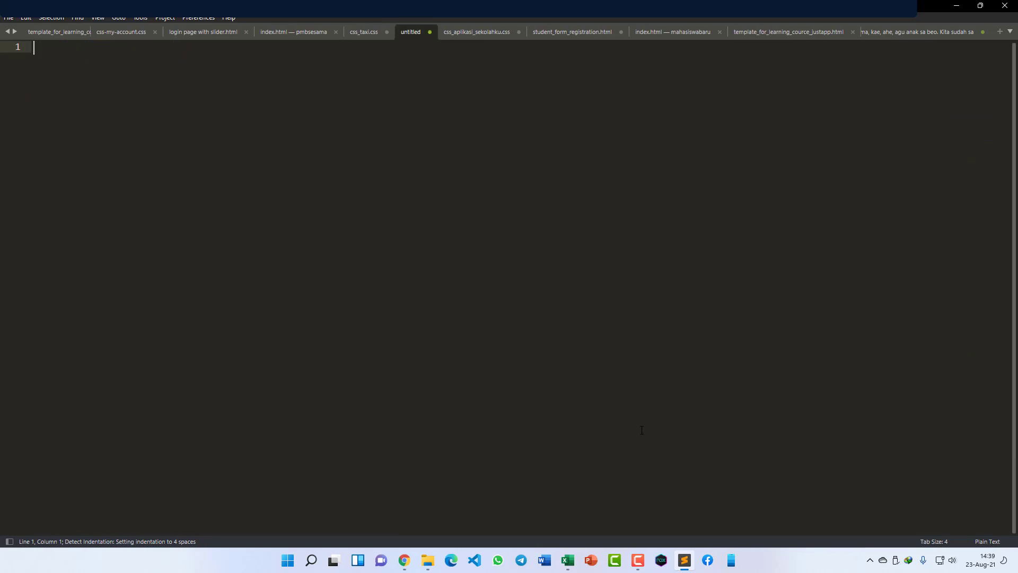
{"action": "key", "text": "ctrl+v"}
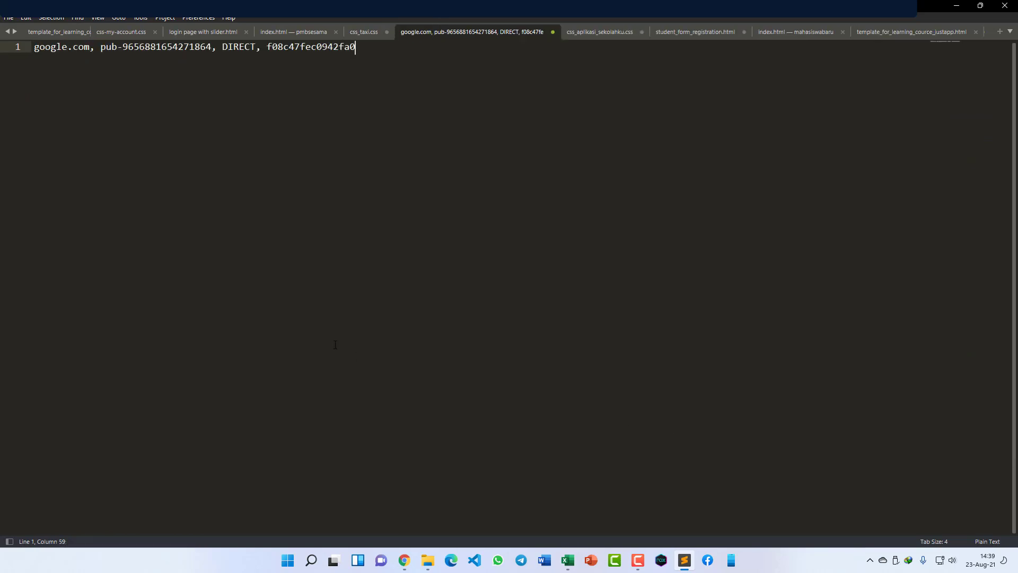
Save the file as app-ads.txt in the Downloads folder and close it.
{"action": "key", "text": "ctrl+s"}
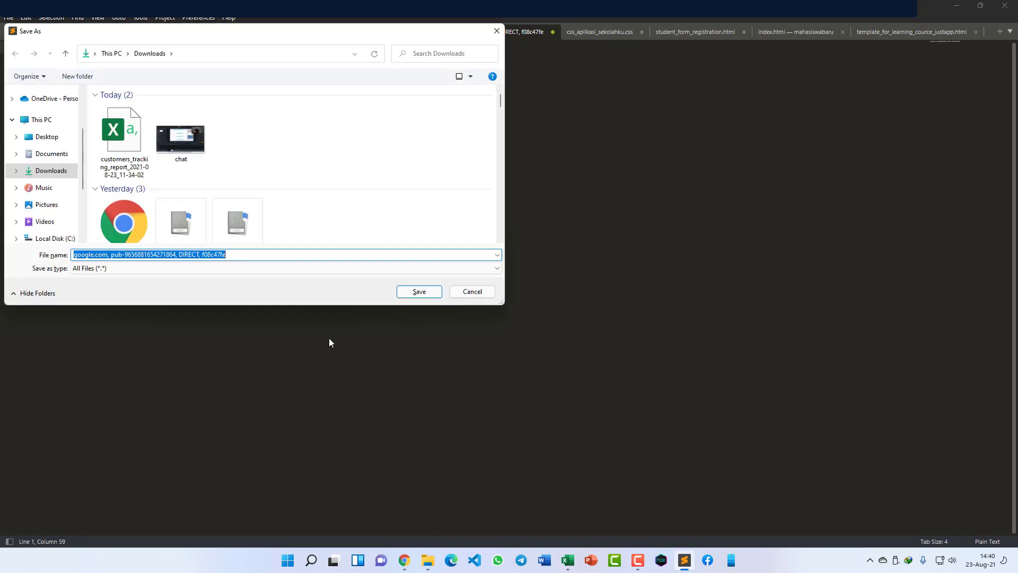
{"action": "type", "text": "app-ads.txt"}
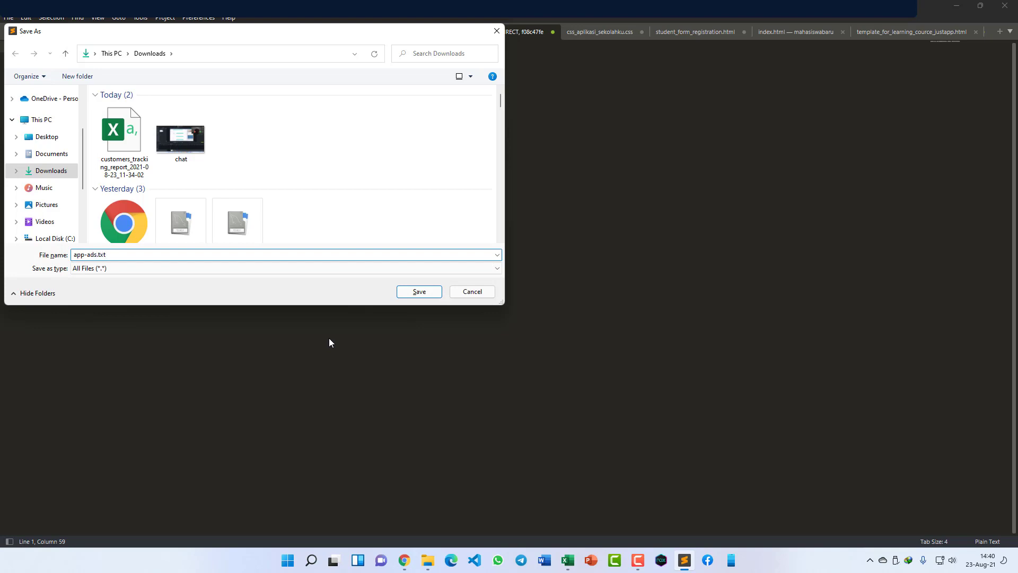
{"action": "left_click", "coordinate": [419, 292]}
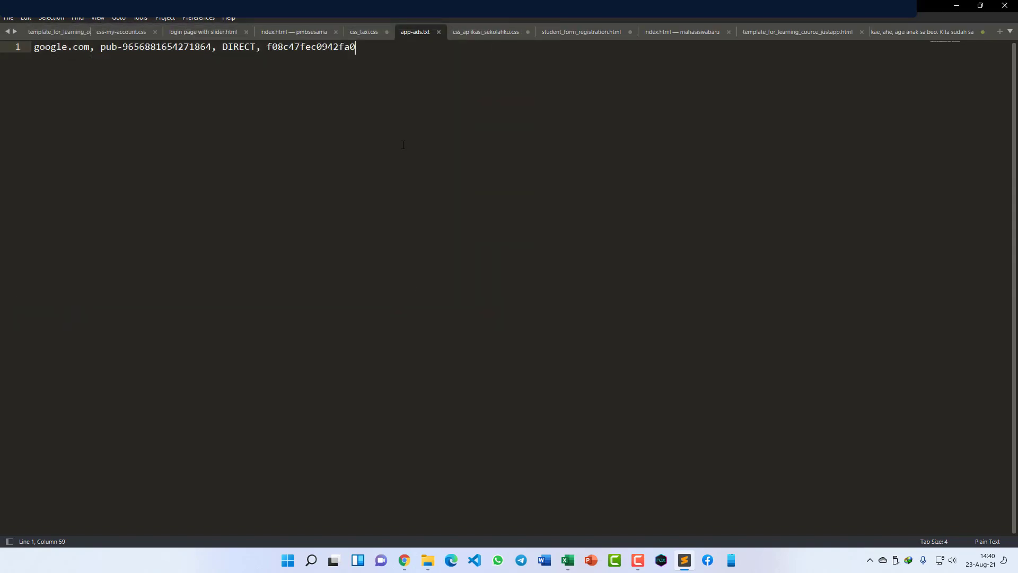
{"action": "left_click", "coordinate": [439, 33]}
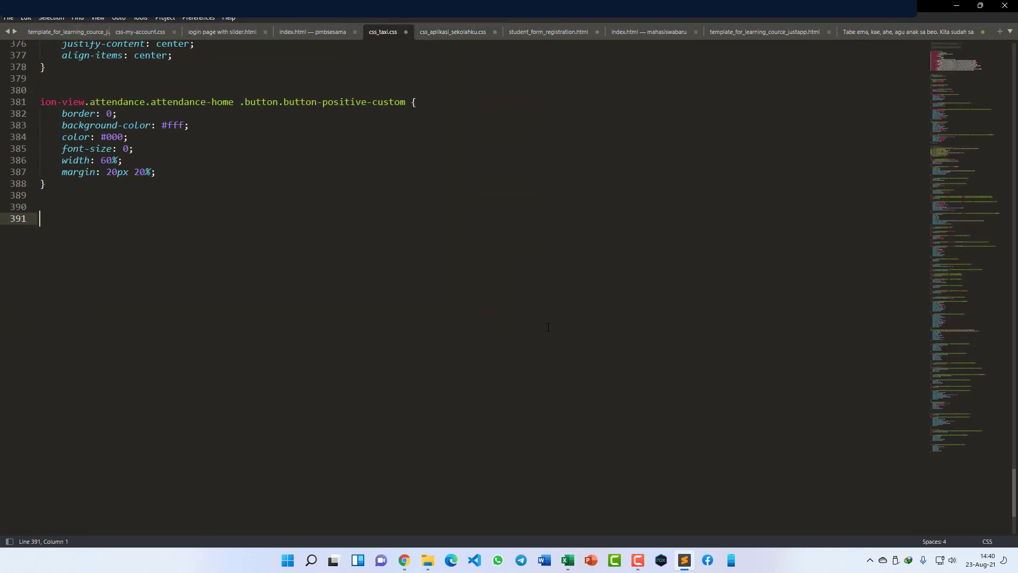
Switch back to Chrome, open Blogger in a new tab and go to the settings of the Anak Pantai blog.
{"action": "left_click", "coordinate": [404, 560]}
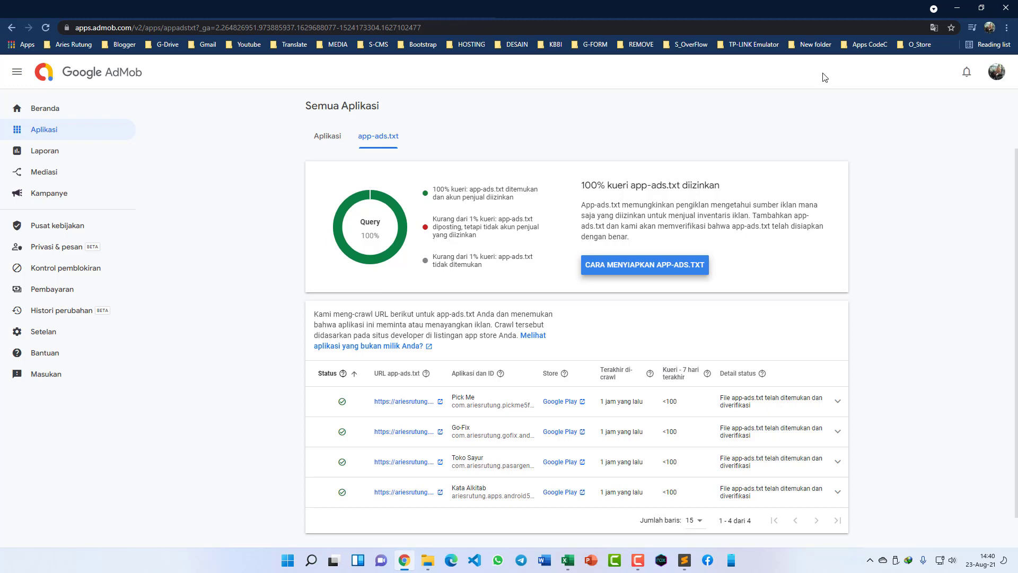
{"action": "key", "text": "ctrl+t"}
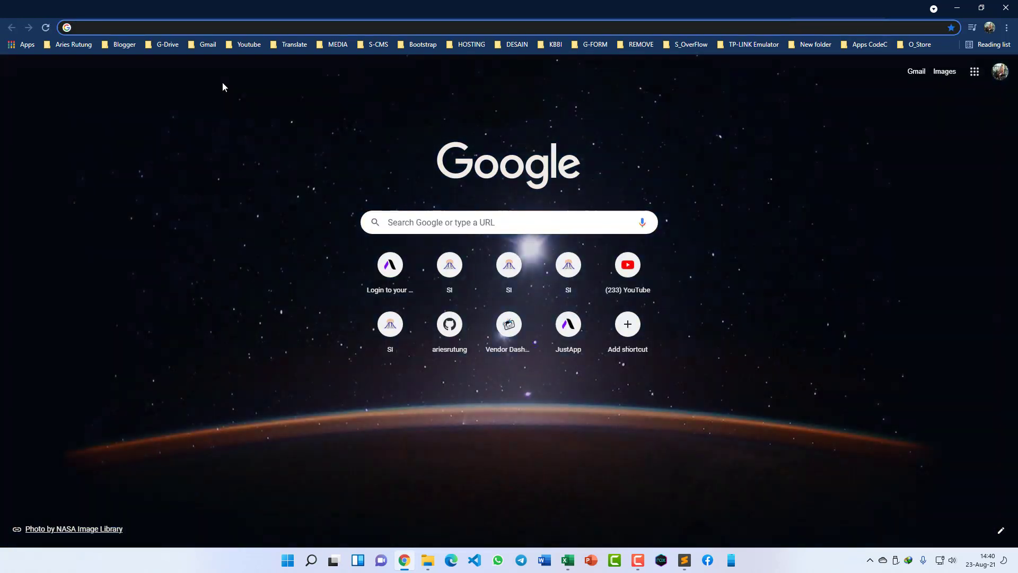
{"action": "left_click", "coordinate": [116, 45]}
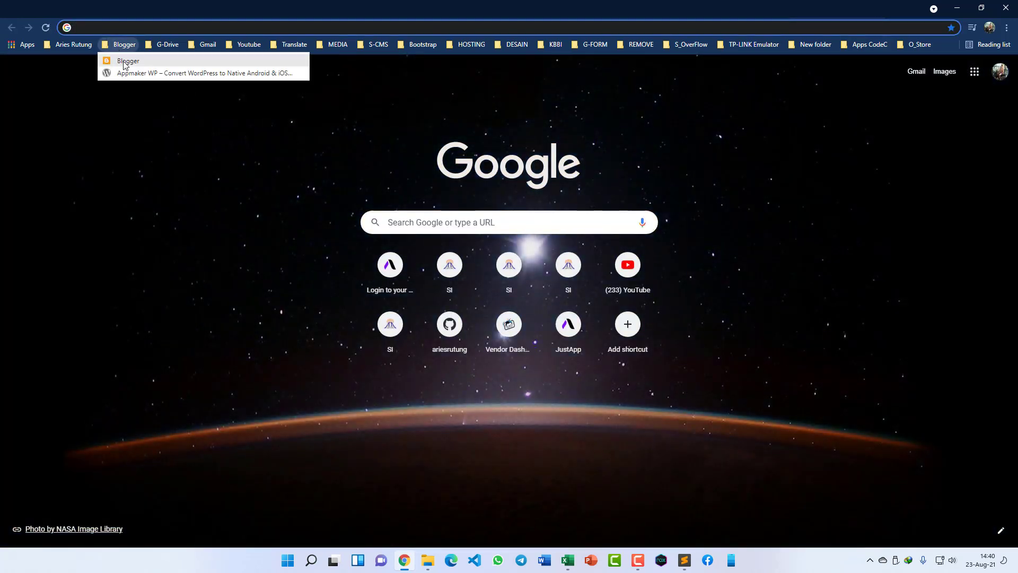
{"action": "left_click", "coordinate": [123, 60]}
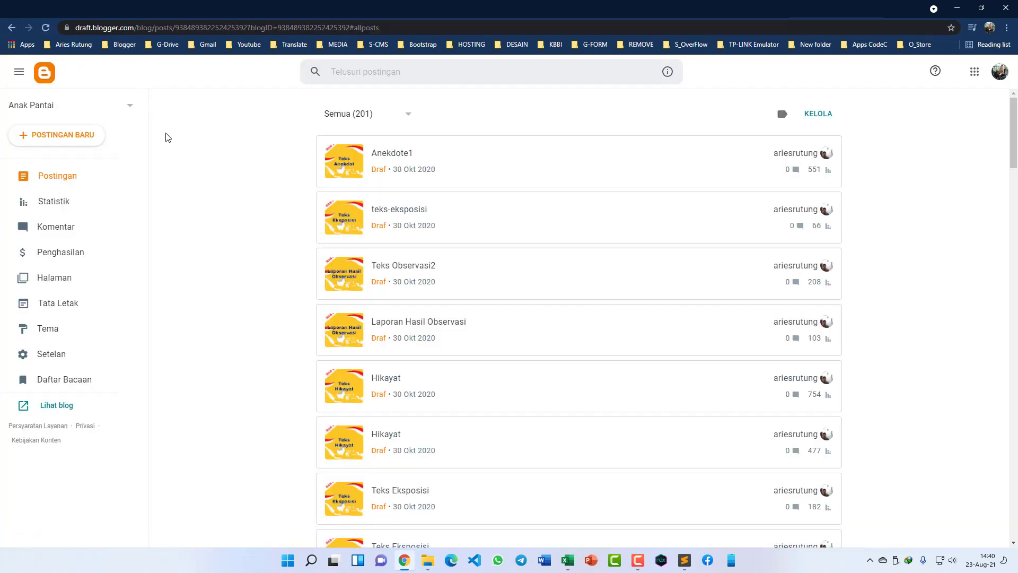
{"action": "left_click", "coordinate": [47, 357]}
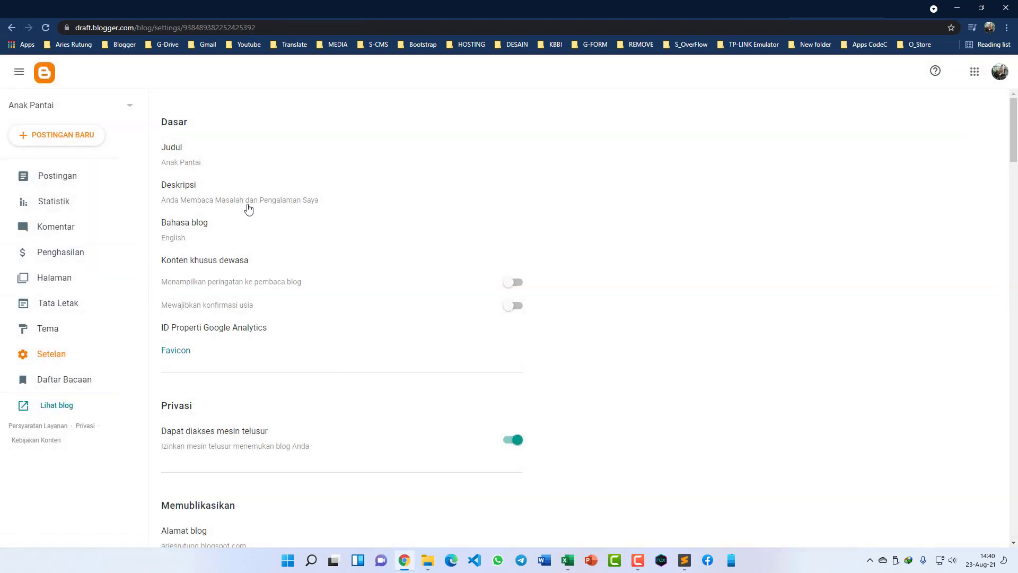
Open the blog's custom ads.txt entry under Monetisasi and place the cursor at the end of its text.
{"action": "scroll", "coordinate": [261, 195], "scroll_direction": "down", "scroll_amount": 6}
{"action": "scroll", "coordinate": [262, 195], "scroll_direction": "down", "scroll_amount": 13}
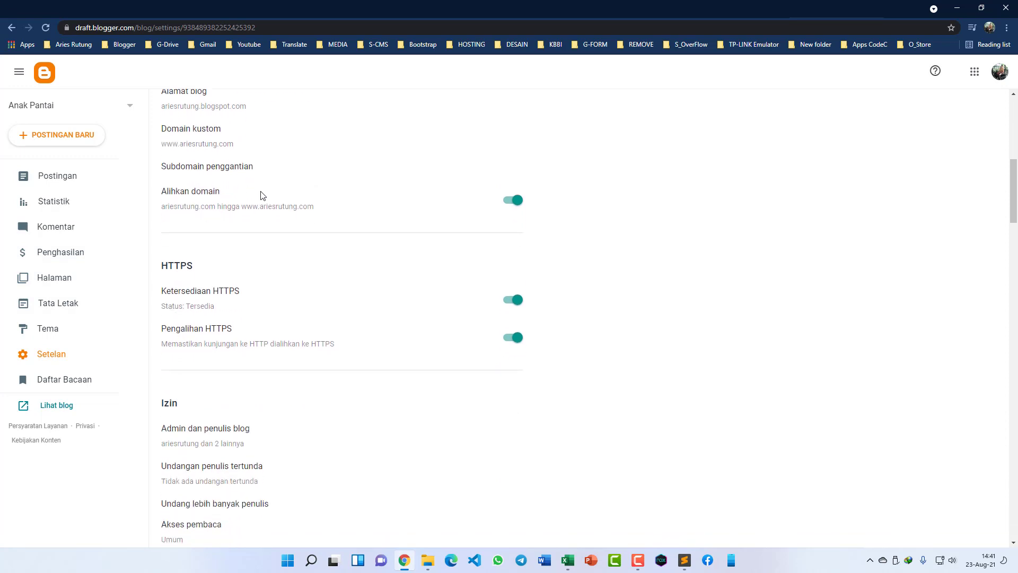
{"action": "scroll", "coordinate": [261, 196], "scroll_direction": "down", "scroll_amount": 20}
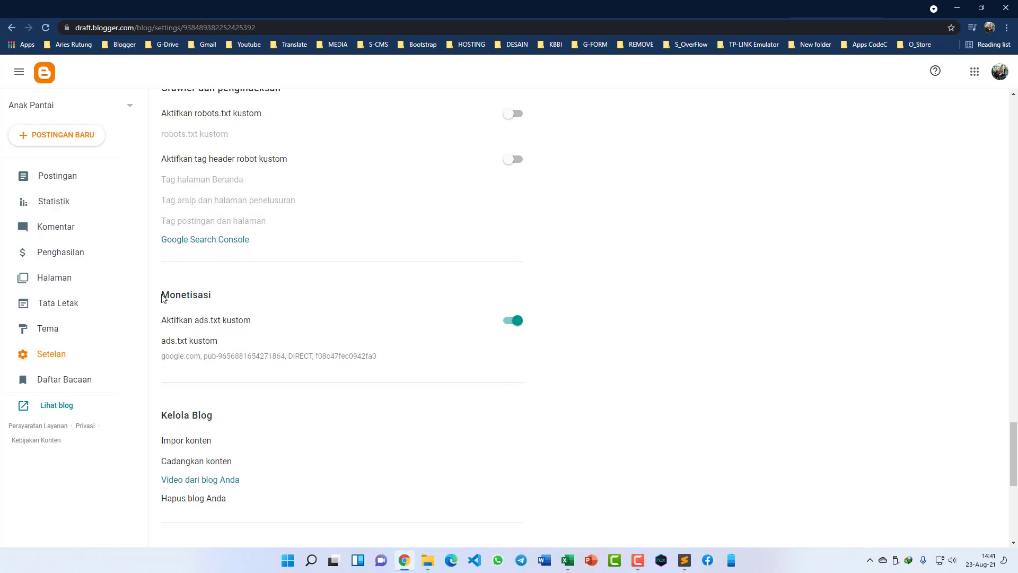
{"action": "left_click", "coordinate": [202, 346]}
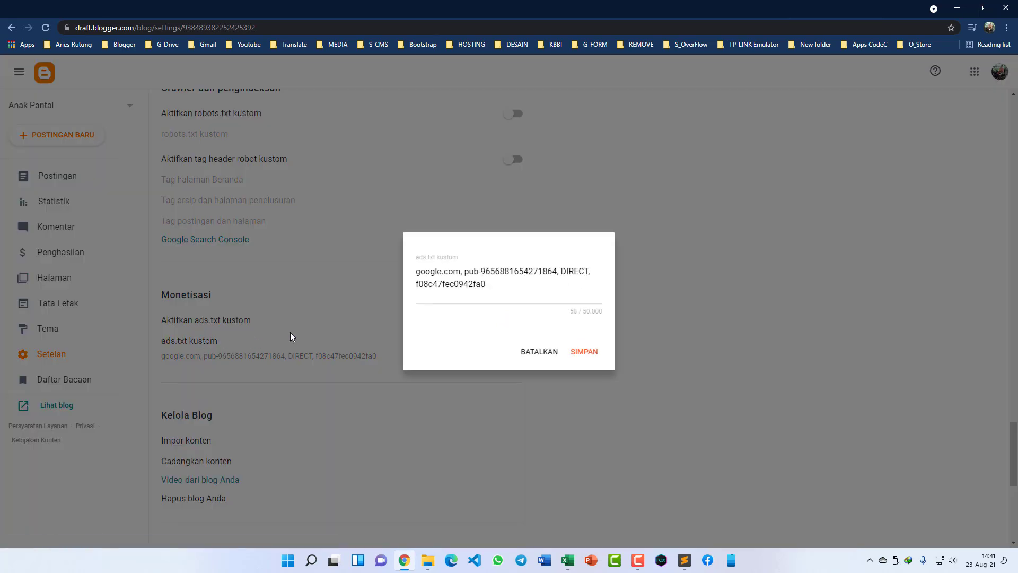
{"action": "left_click", "coordinate": [492, 286]}
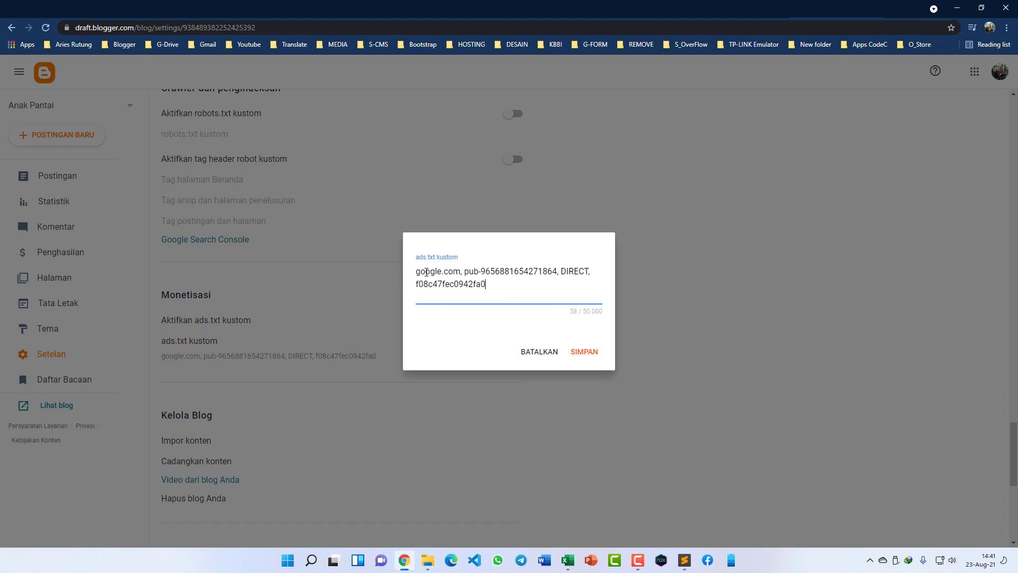
Open the app-ads file from the Downloads folder in Notepad and copy its entire line of text.
{"action": "left_click", "coordinate": [429, 562]}
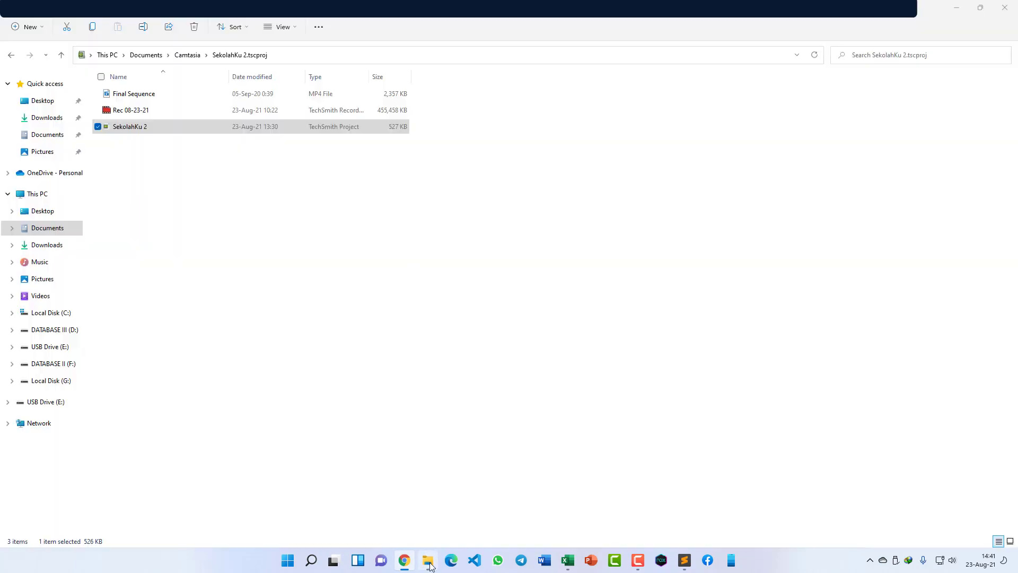
{"action": "left_click", "coordinate": [60, 122]}
{"action": "left_click", "coordinate": [123, 120]}
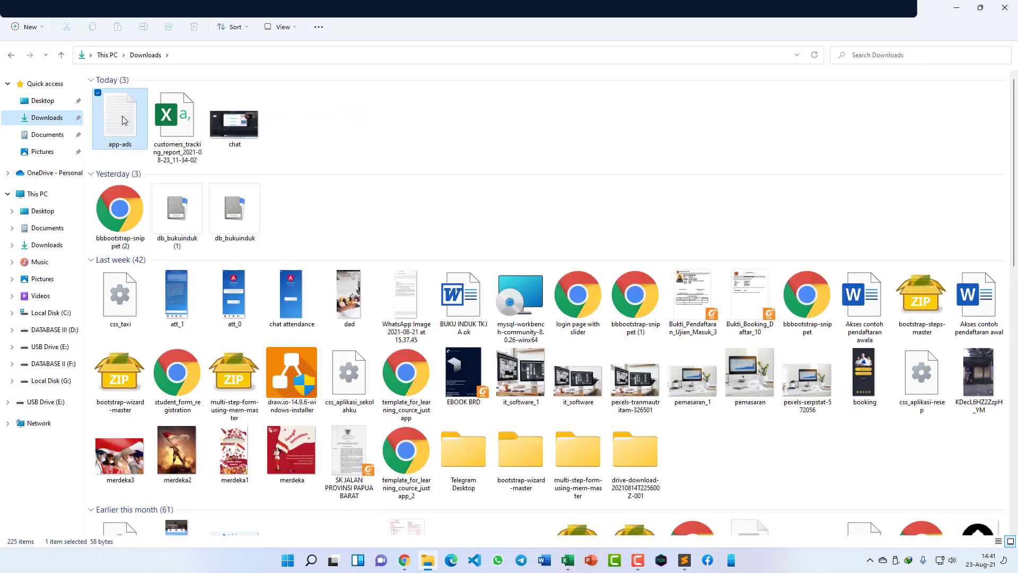
{"action": "double_click", "coordinate": [123, 120]}
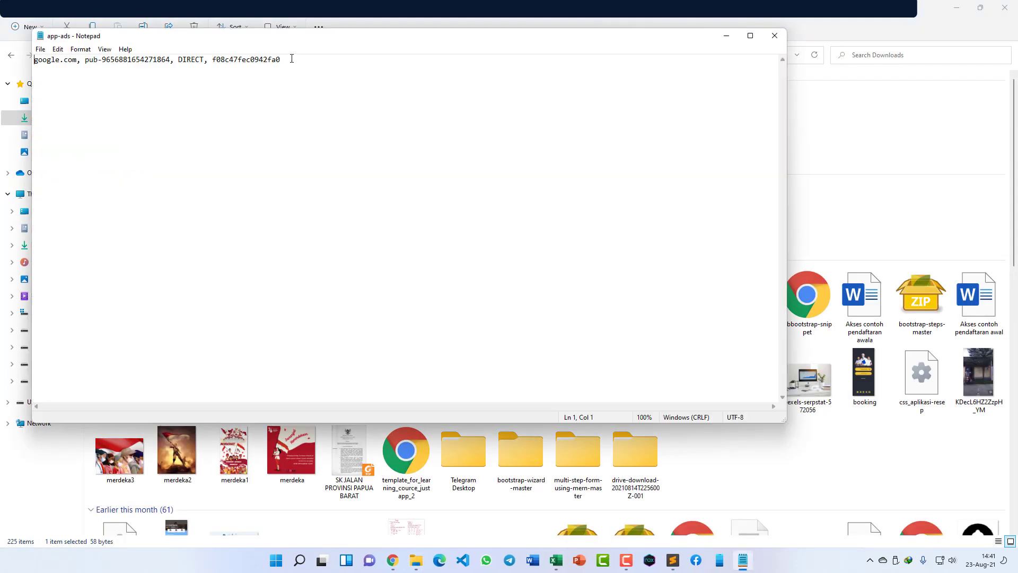
{"action": "left_click_drag", "start_coordinate": [292, 59], "coordinate": [30, 55]}
{"action": "right_click", "coordinate": [75, 61]}
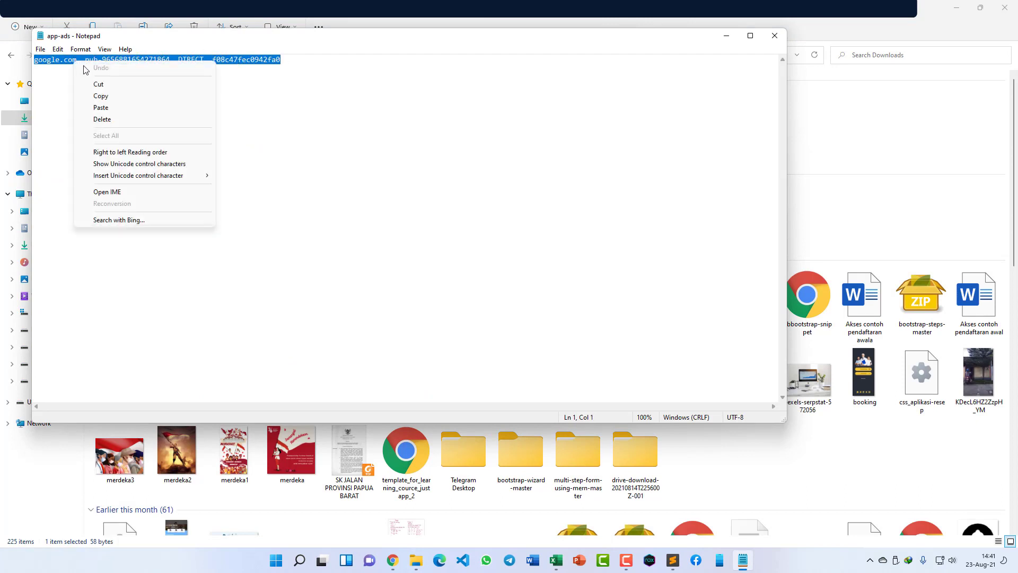
{"action": "left_click", "coordinate": [100, 96]}
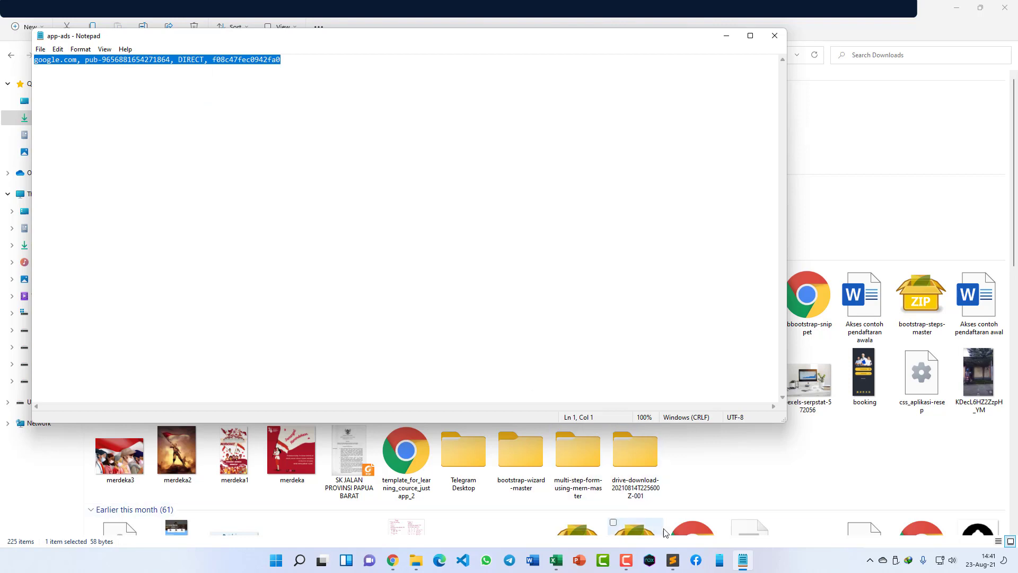
Switch back to Chrome and paste the copied line below the existing custom ads.txt text, separated by a blank line.
{"action": "left_click", "coordinate": [393, 560]}
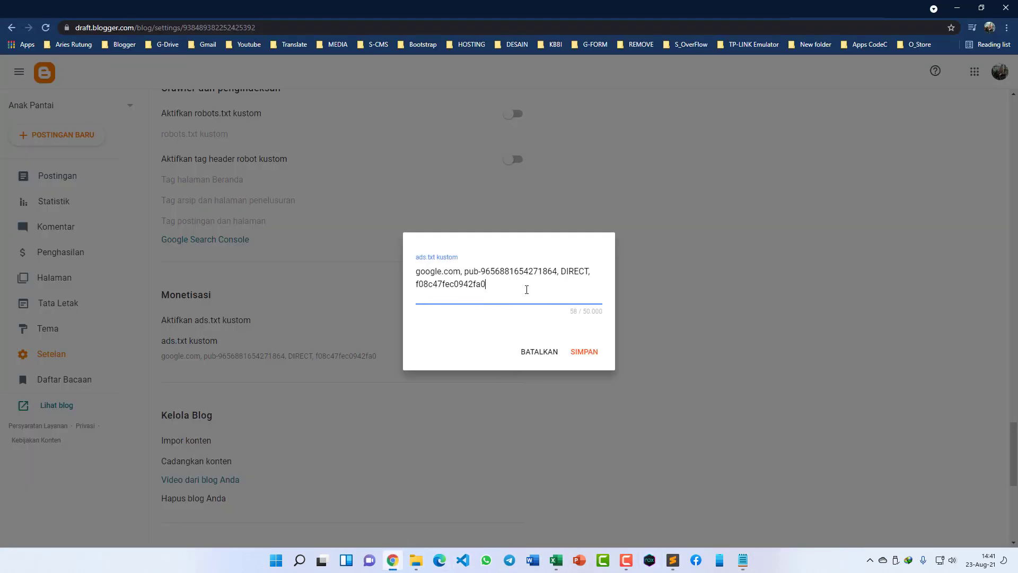
{"action": "key", "text": "Return"}
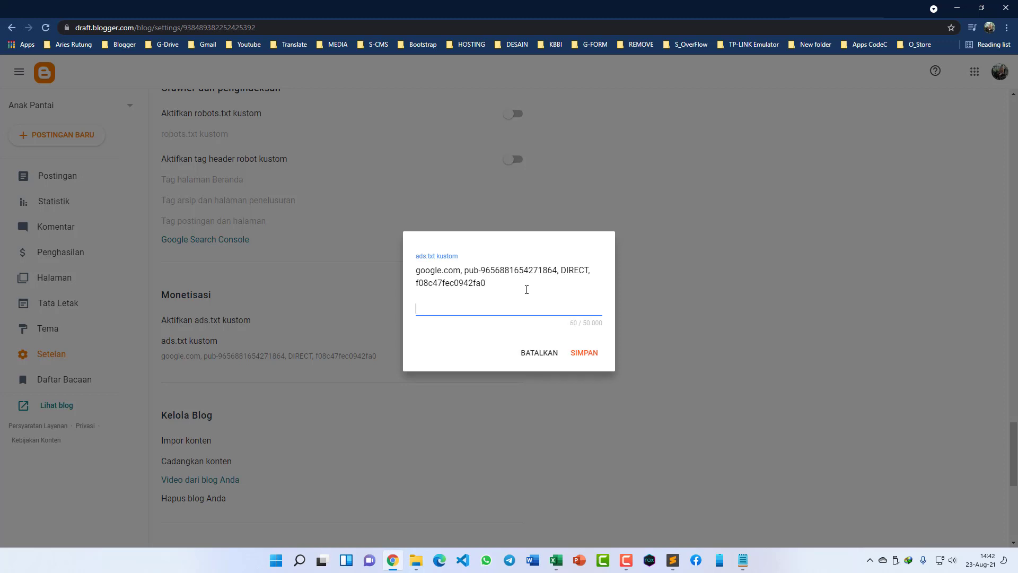
{"action": "key", "text": "ctrl+v"}
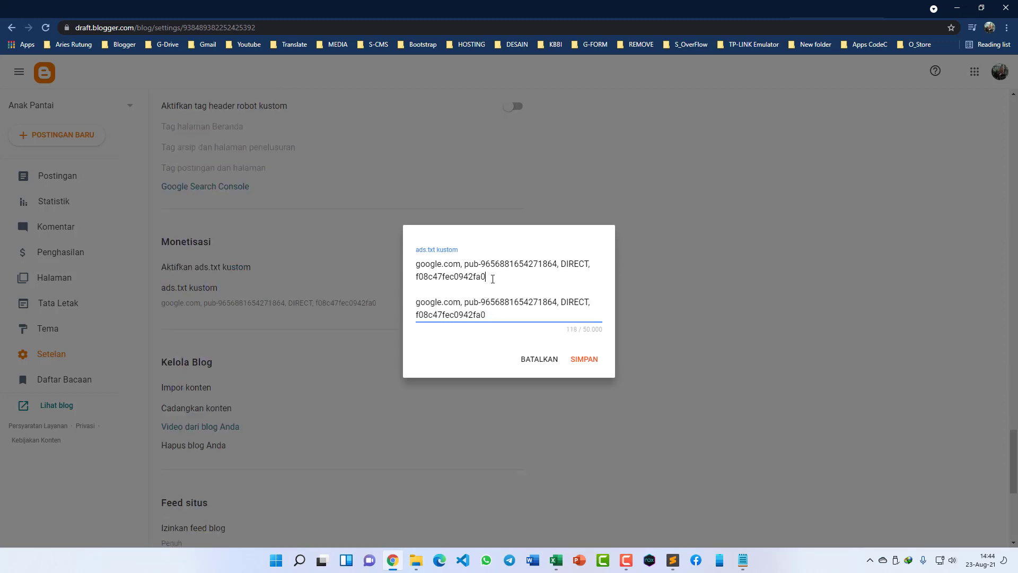
{"action": "left_click", "coordinate": [489, 278]}
{"action": "key", "text": "Return"}
{"action": "key", "text": "Return"}
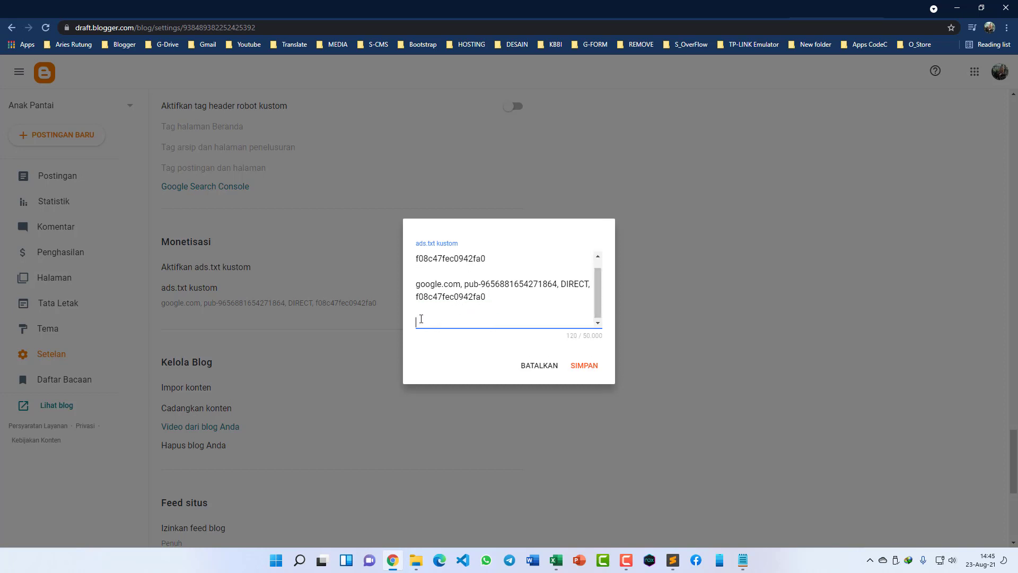
Delete the duplicate snippet and extra blank lines from the custom ads.txt text, then save the entry.
{"action": "left_click_drag", "start_coordinate": [421, 318], "coordinate": [408, 274]}
{"action": "key", "text": "BackSpace"}
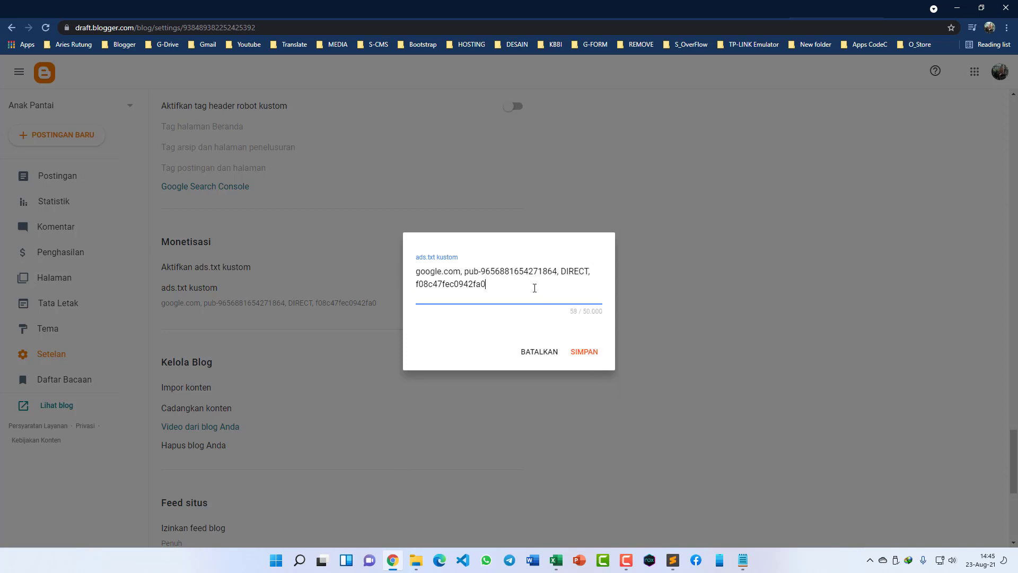
{"action": "left_click", "coordinate": [579, 353]}
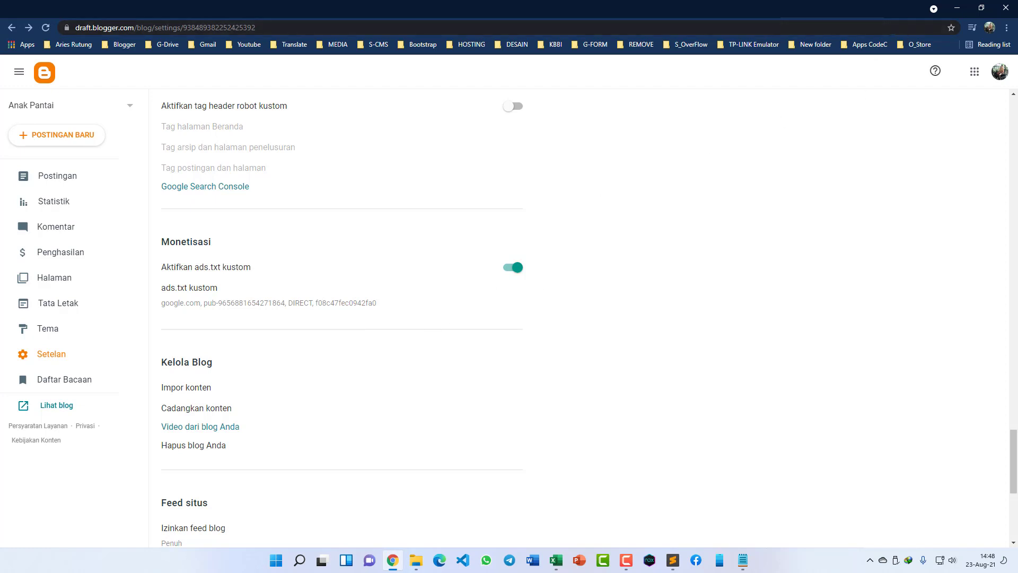
Open the blog's /ads.txt address in a new browser tab to check the published file.
{"action": "key", "text": "ctrl+t"}
{"action": "type", "text": "a"}
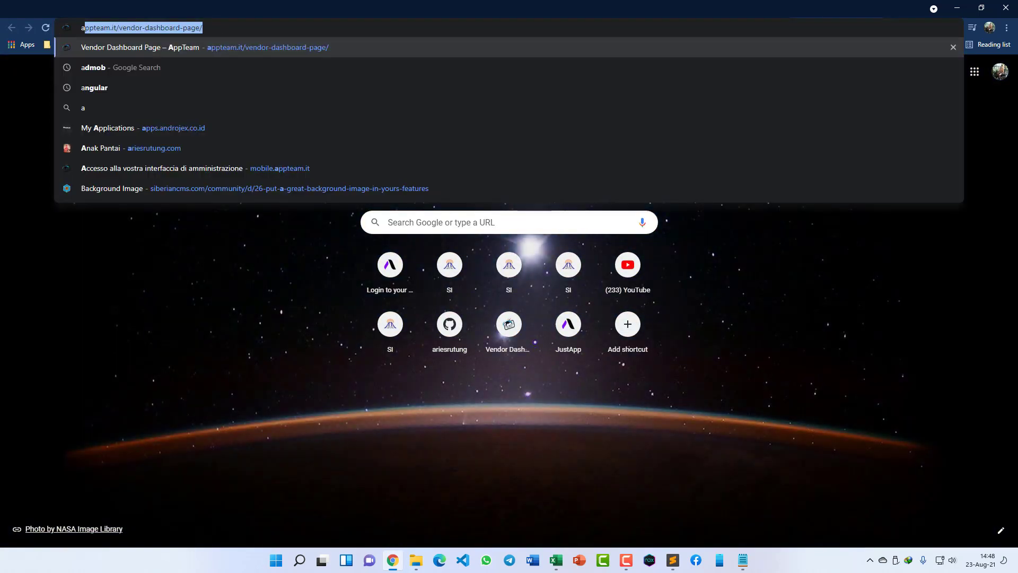
{"action": "type", "text": "ri"}
{"action": "key", "text": "Right"}
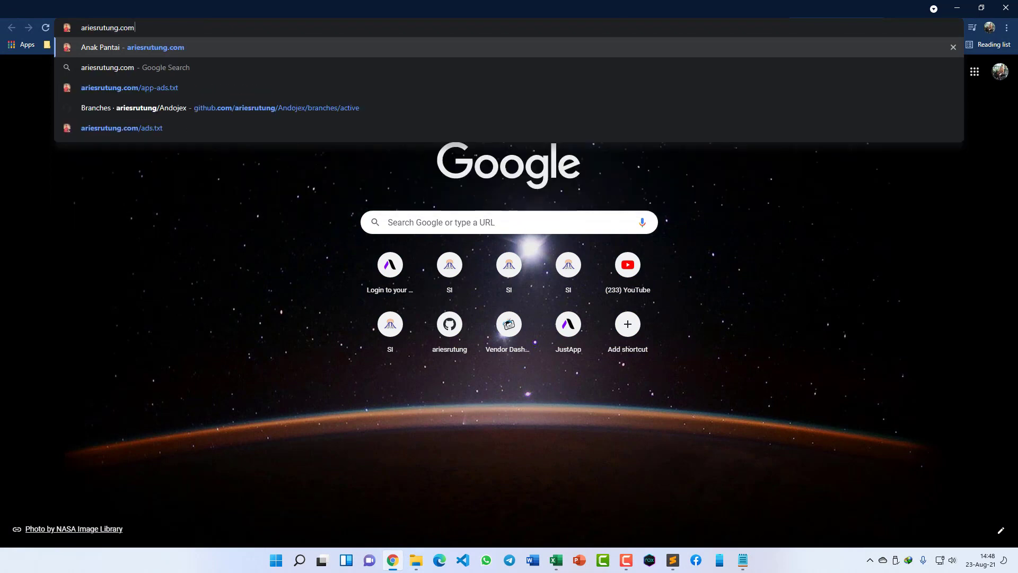
{"action": "type", "text": "/ads."}
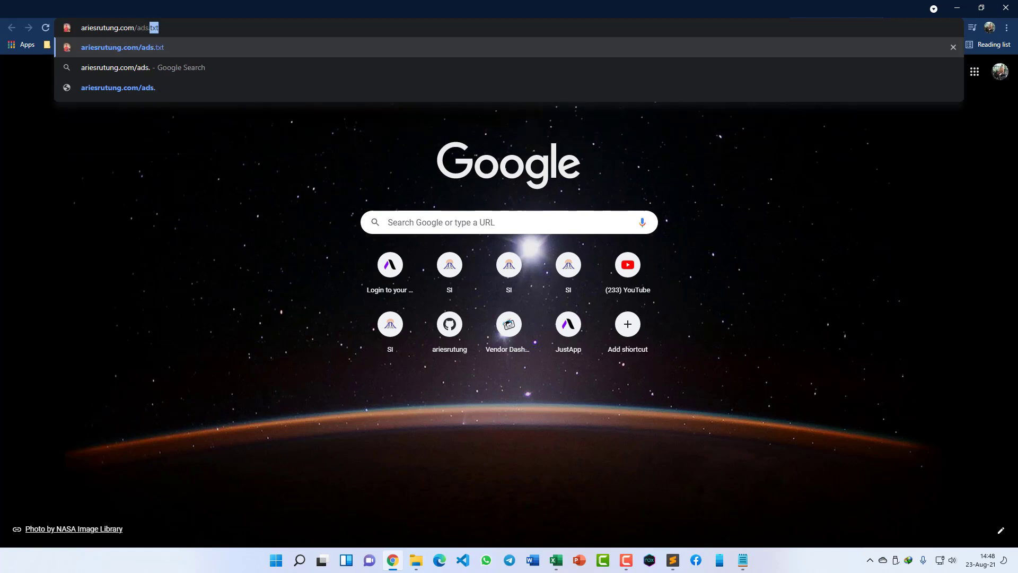
{"action": "key", "text": "Return"}
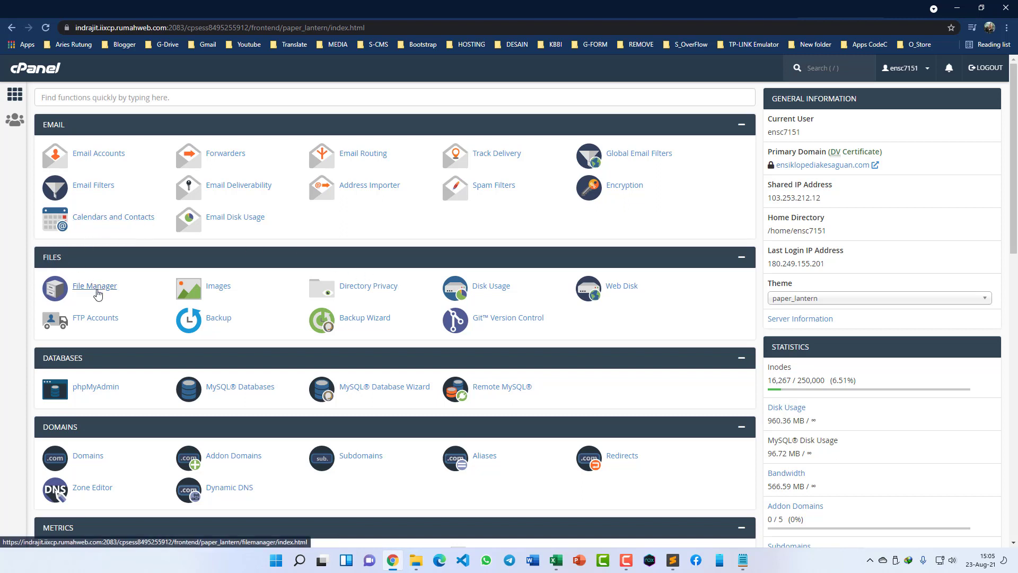
Upload app-ads.txt from Downloads into the public_html folder with cPanel's File Manager, then return to the folder and select the file.
{"action": "left_click", "coordinate": [96, 286]}
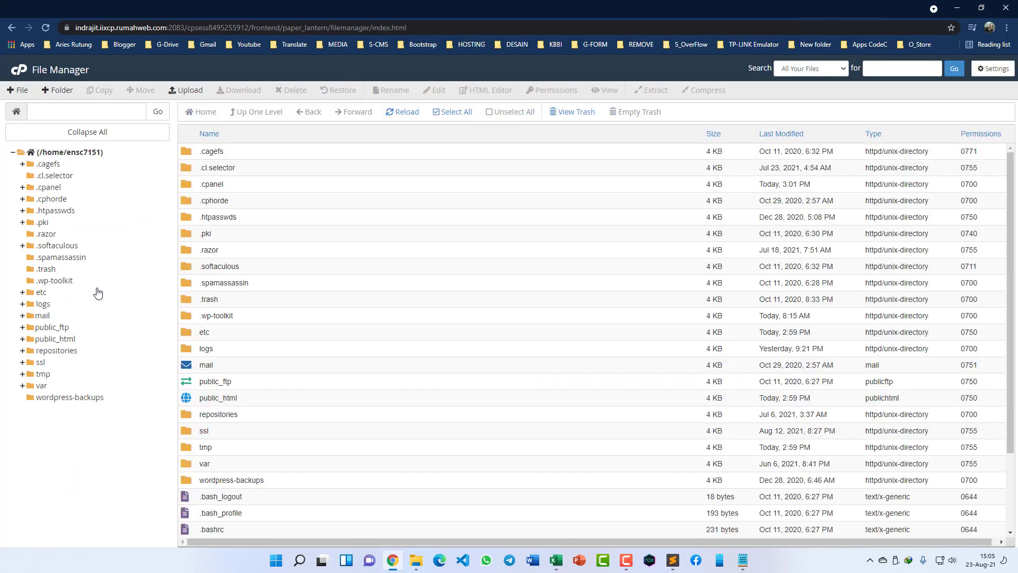
{"action": "left_click", "coordinate": [53, 340]}
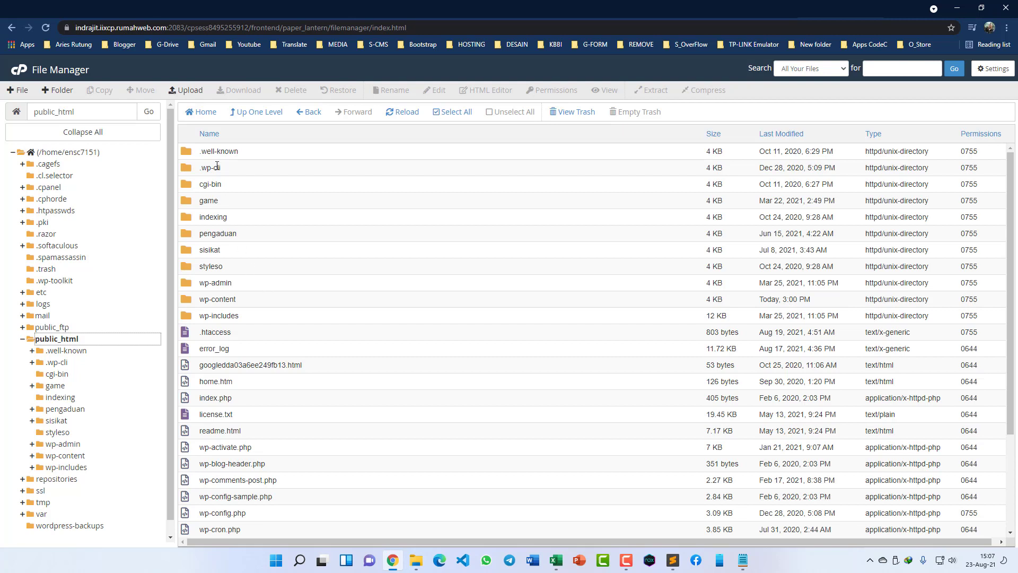
{"action": "left_click", "coordinate": [188, 91]}
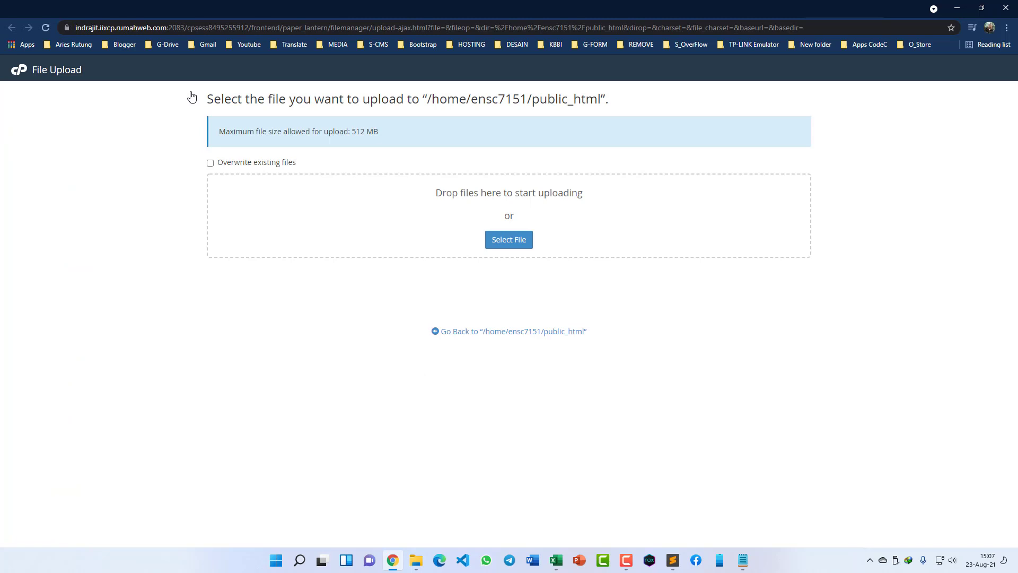
{"action": "left_click", "coordinate": [504, 244]}
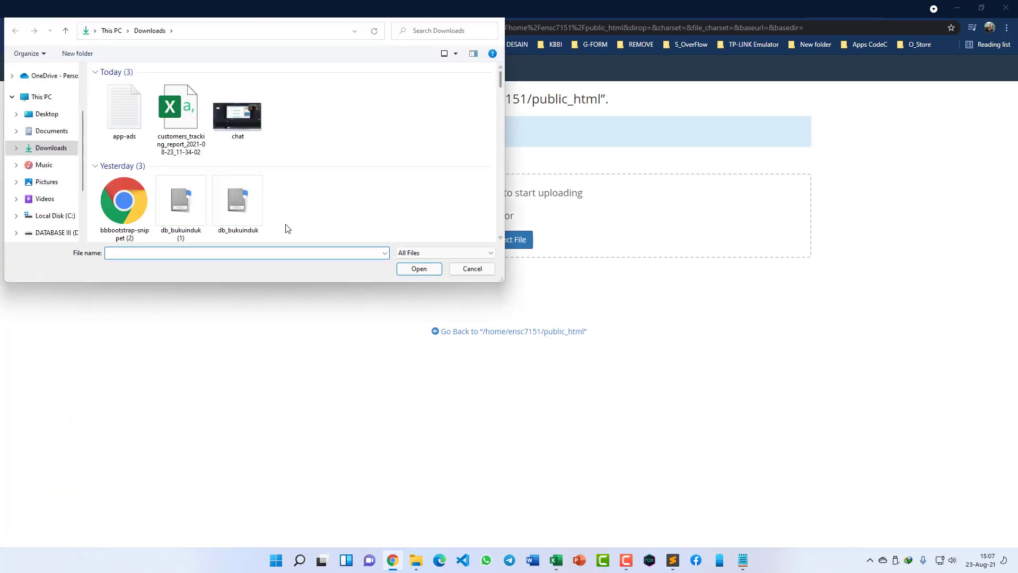
{"action": "left_click", "coordinate": [124, 132]}
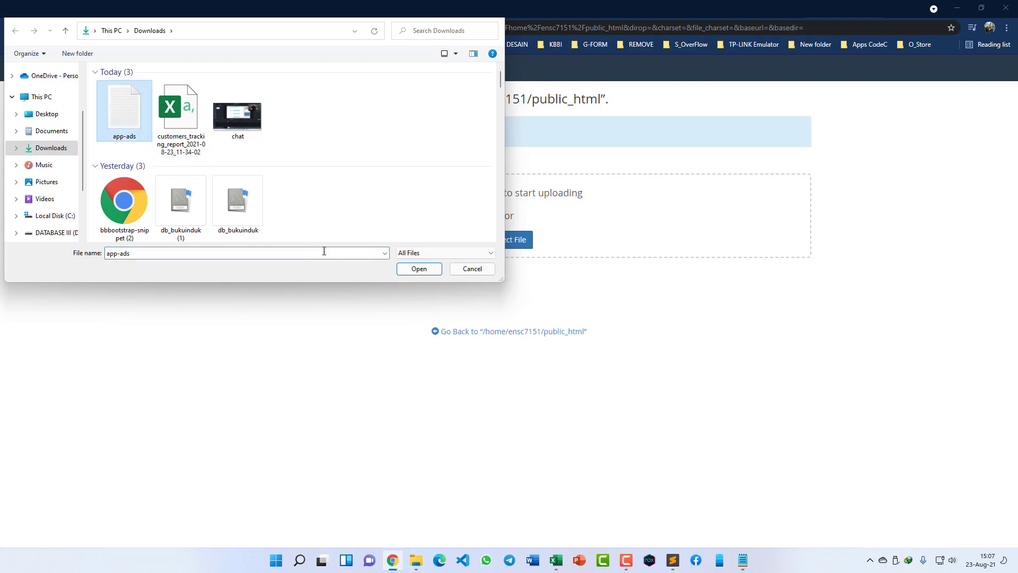
{"action": "left_click", "coordinate": [419, 268]}
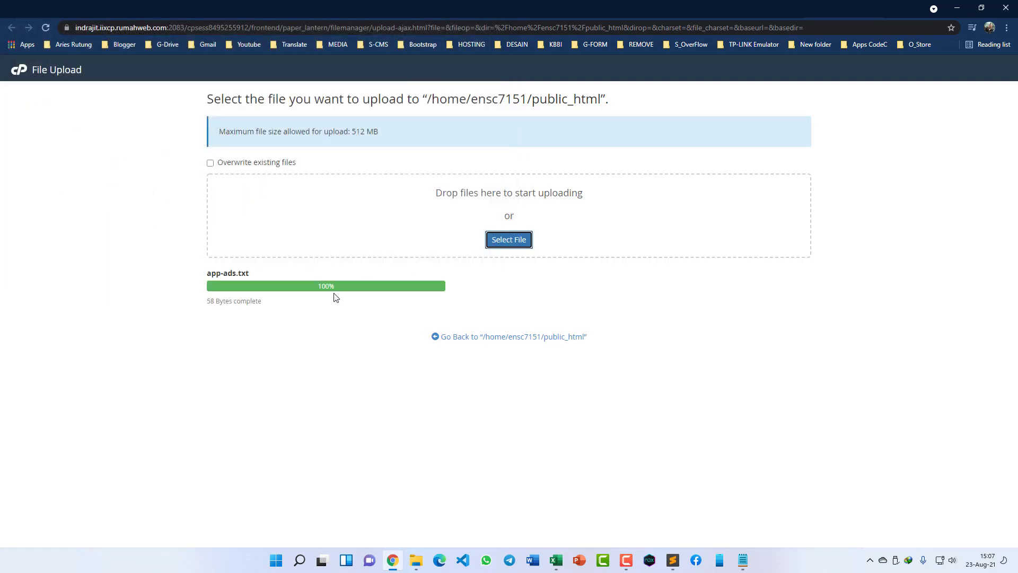
{"action": "left_click", "coordinate": [456, 339]}
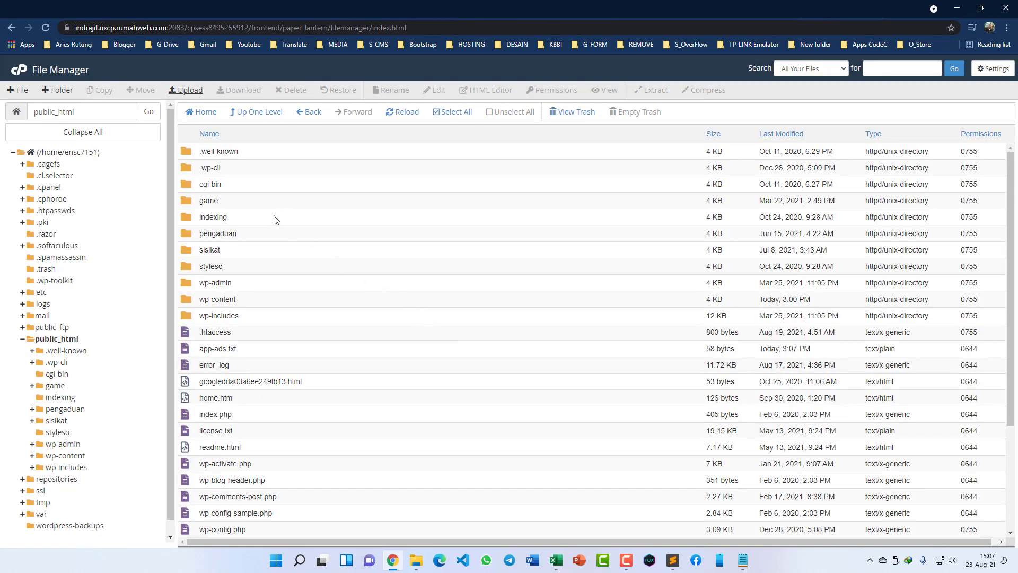
{"action": "left_click", "coordinate": [210, 349]}
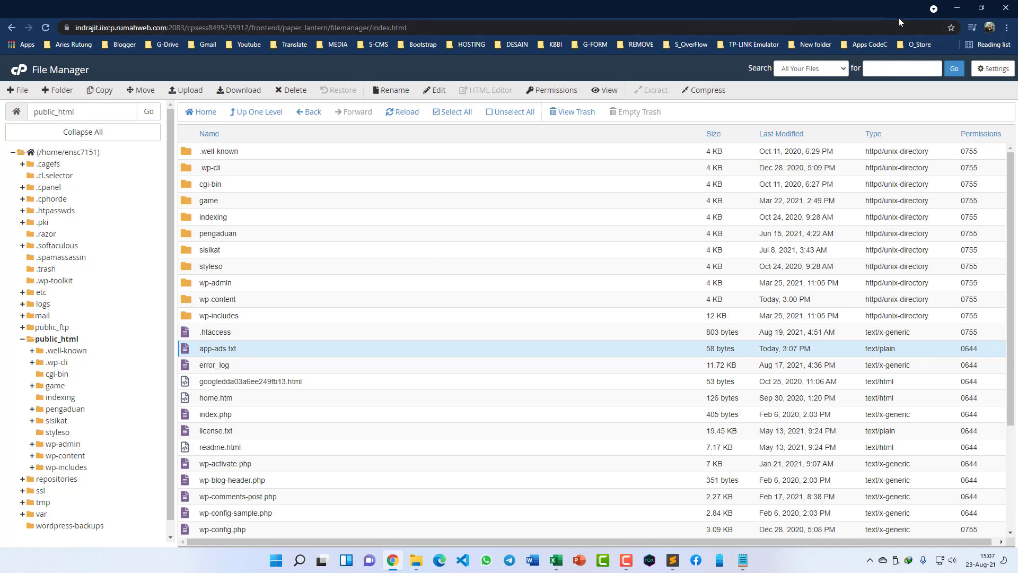
Open ensiklopediakesaguan.com/app-ads.txt in a new tab and highlight the published line of text.
{"action": "key", "text": "ctrl+t"}
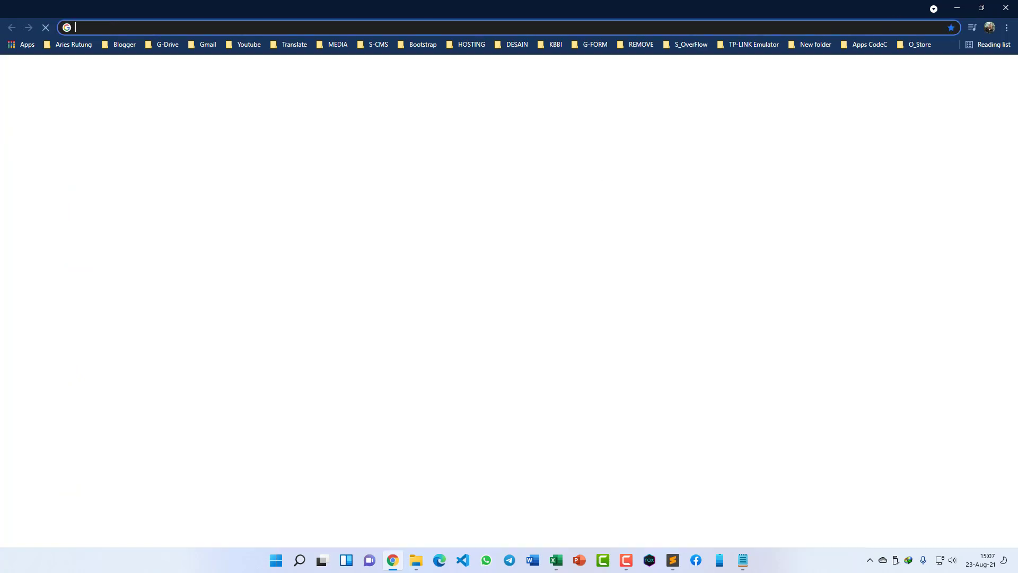
{"action": "type", "text": "ensiklopediakesaguan.com/wp-admin"}
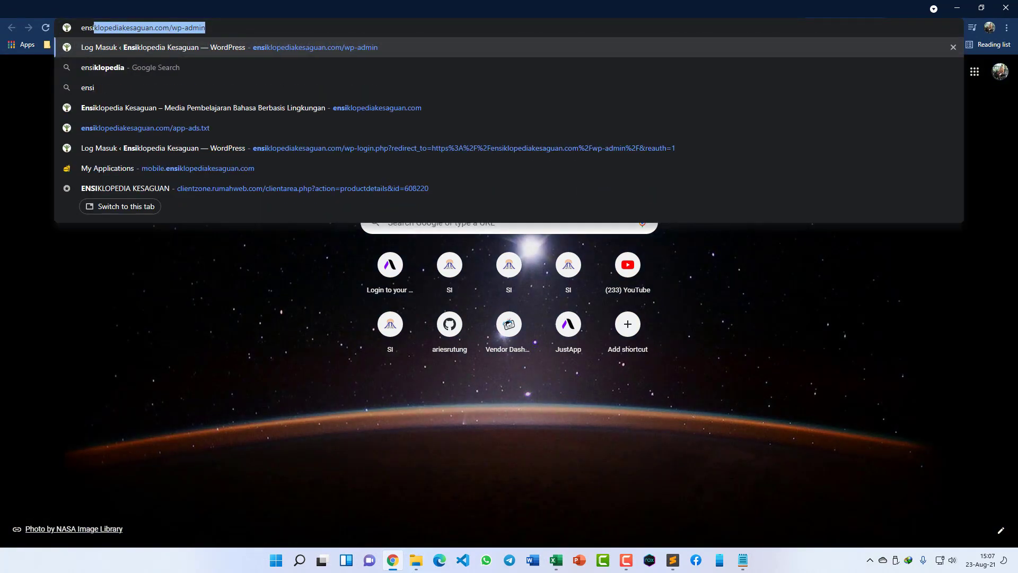
{"action": "key", "text": "End"}
{"action": "key", "text": "BackSpace"}
{"action": "key", "text": "BackSpace"}
{"action": "key", "text": "BackSpace"}
{"action": "key", "text": "BackSpace"}
{"action": "key", "text": "BackSpace"}
{"action": "key", "text": "BackSpace"}
{"action": "key", "text": "BackSpace"}
{"action": "key", "text": "BackSpace"}
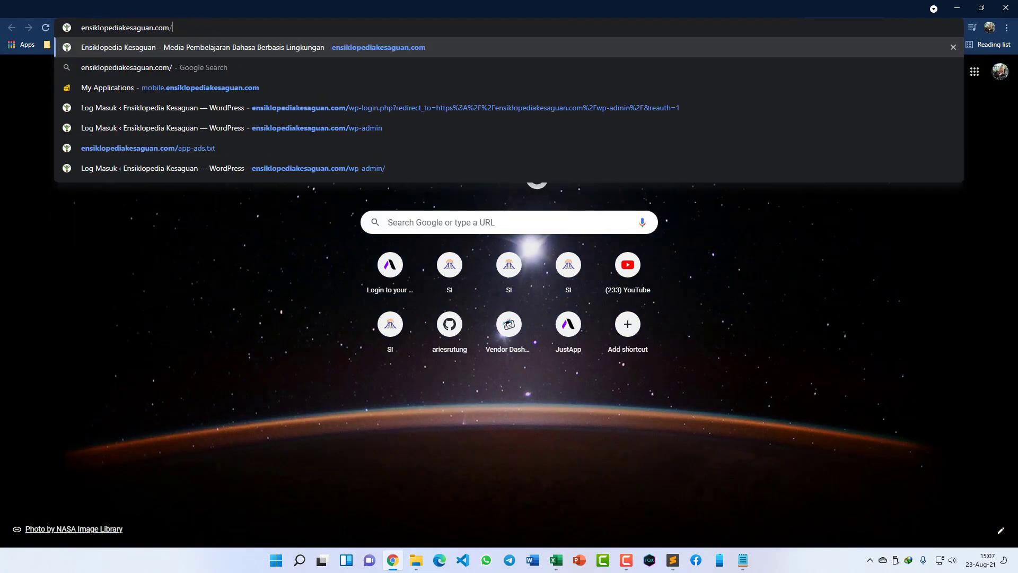
{"action": "type", "text": "app-"}
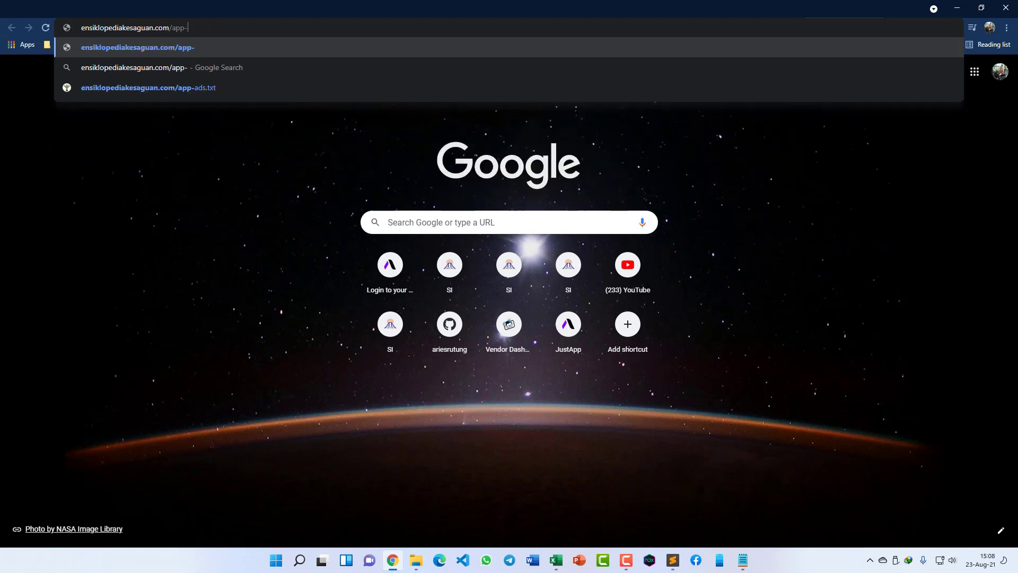
{"action": "type", "text": "ads.txt"}
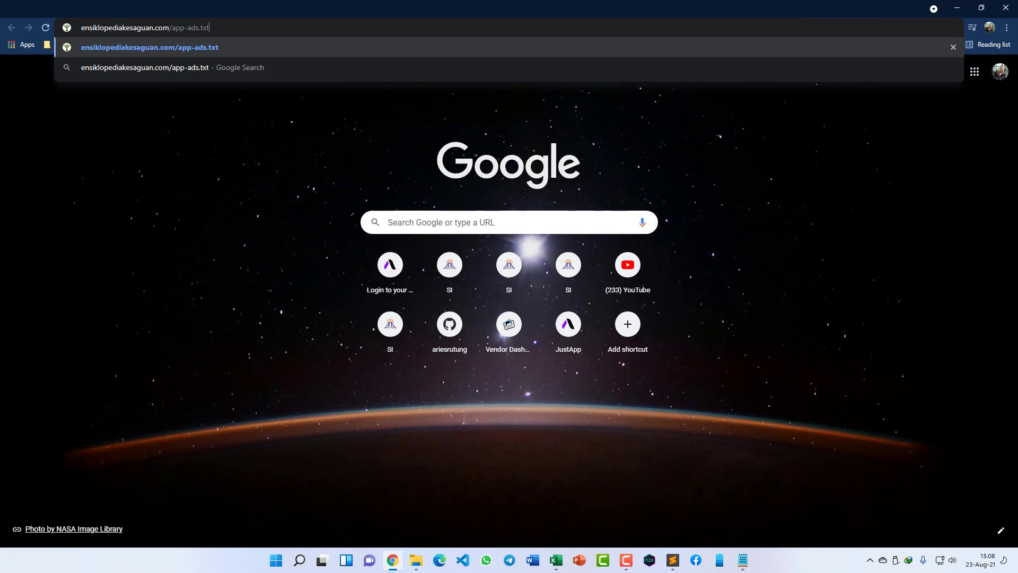
{"action": "key", "text": "Return"}
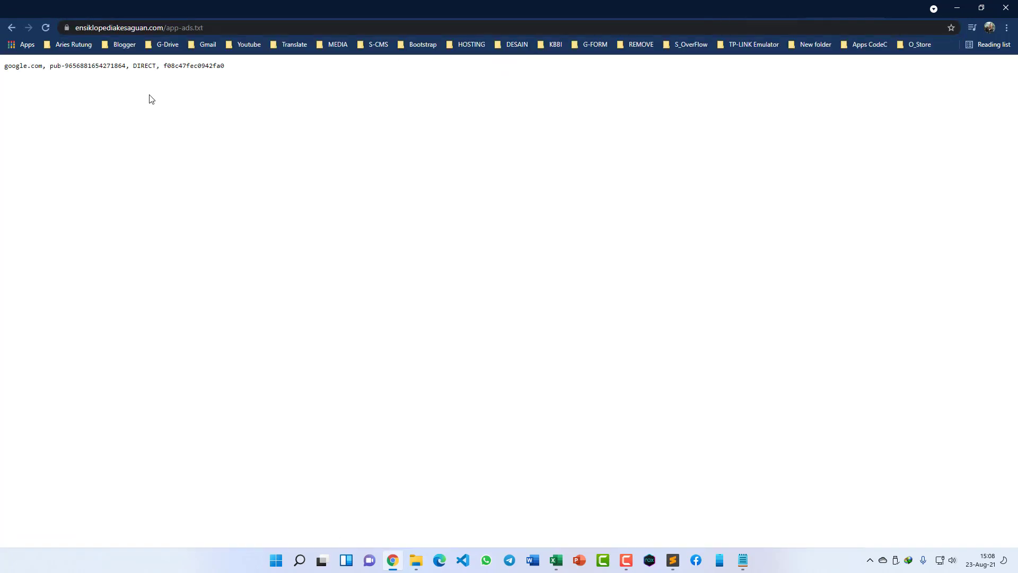
{"action": "left_click_drag", "start_coordinate": [3, 69], "coordinate": [232, 74]}
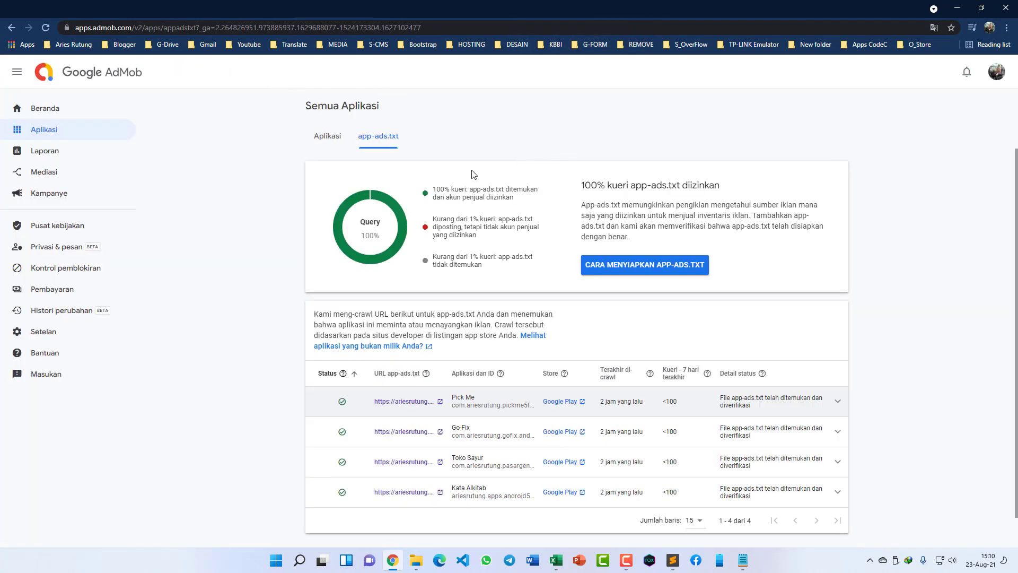
Sort AdMob's app-ads.txt list by Detail status and expand the Pick Me app's row to read its verification details.
{"action": "left_click", "coordinate": [748, 374]}
{"action": "scroll", "coordinate": [667, 358], "scroll_direction": "down", "scroll_amount": 1}
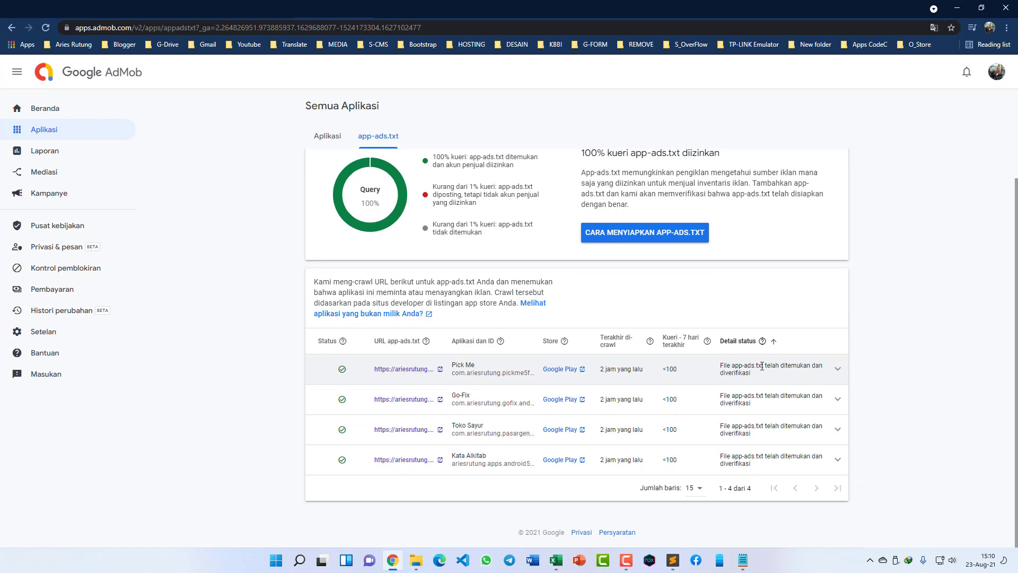
{"action": "left_click", "coordinate": [838, 370]}
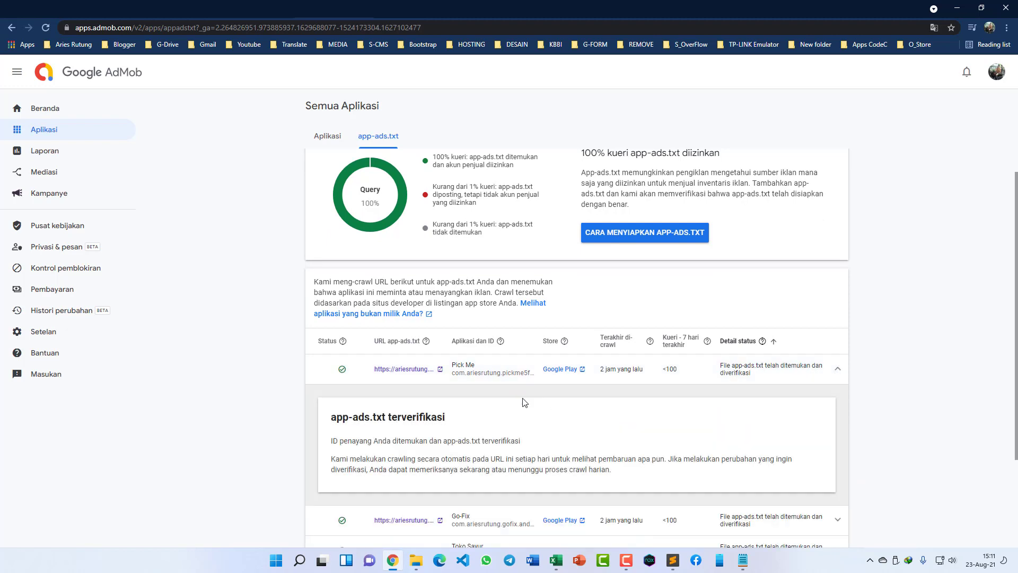
{"action": "scroll", "coordinate": [522, 403], "scroll_direction": "down", "scroll_amount": 1}
{"action": "left_click_drag", "start_coordinate": [332, 366], "coordinate": [644, 422]}
{"action": "left_click", "coordinate": [605, 386]}
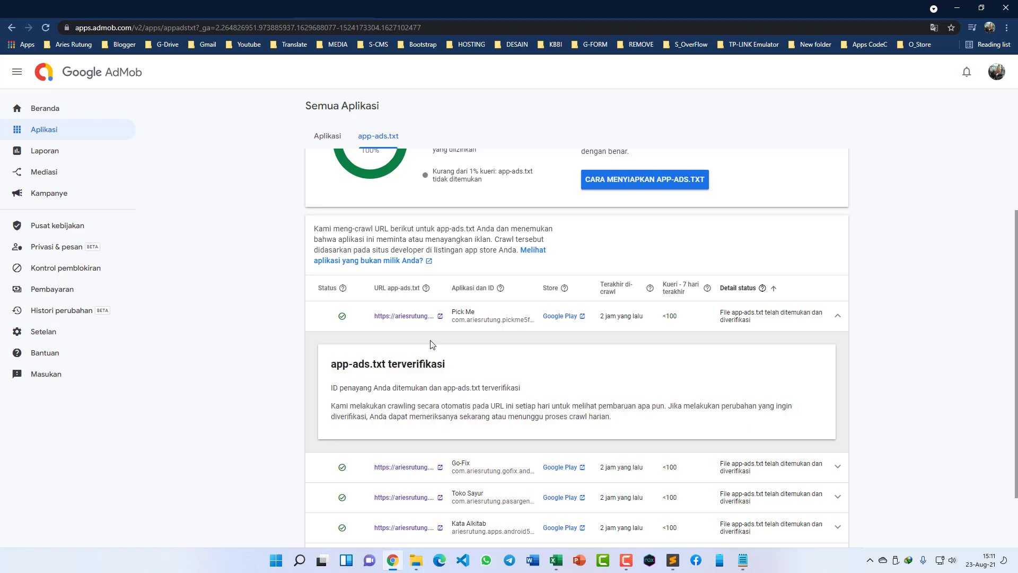
Open the app-ads.txt URL listed for the Pick Me app, then return to AdMob's app-ads.txt overview.
{"action": "left_click", "coordinate": [387, 316]}
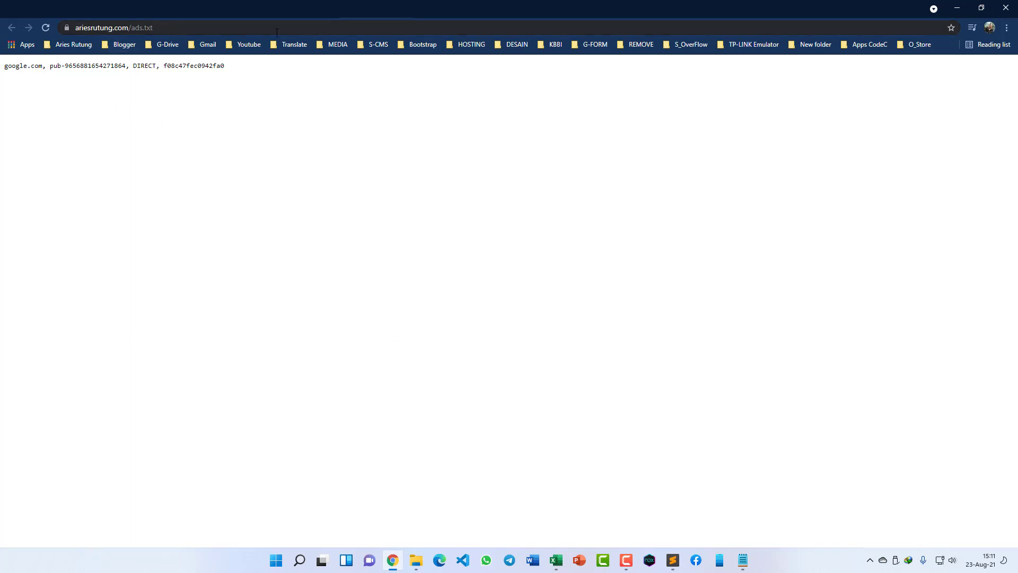
{"action": "left_click", "coordinate": [305, 15]}
{"action": "scroll", "coordinate": [450, 238], "scroll_direction": "down", "scroll_amount": 2}
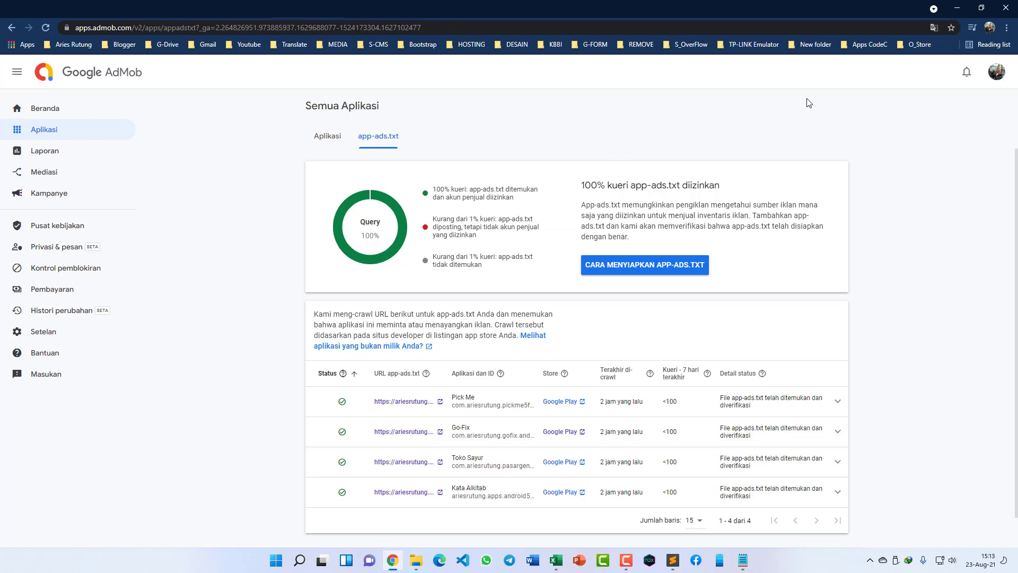
Switch to Google Play Console in a new tab and open the Dealer app's store settings (Setelan Store).
{"action": "key", "text": "ctrl+t"}
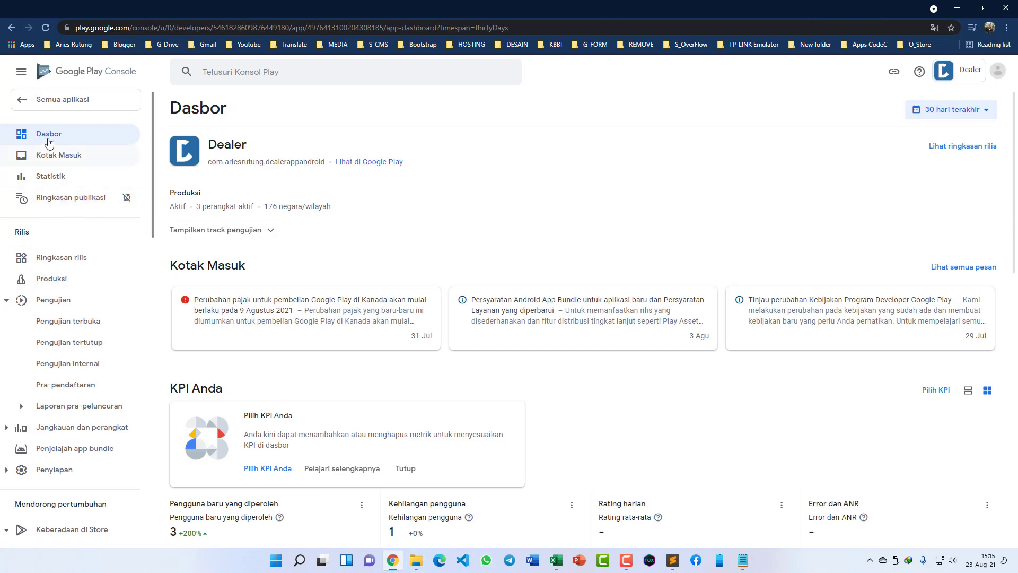
{"action": "scroll", "coordinate": [63, 375], "scroll_direction": "down", "scroll_amount": 2}
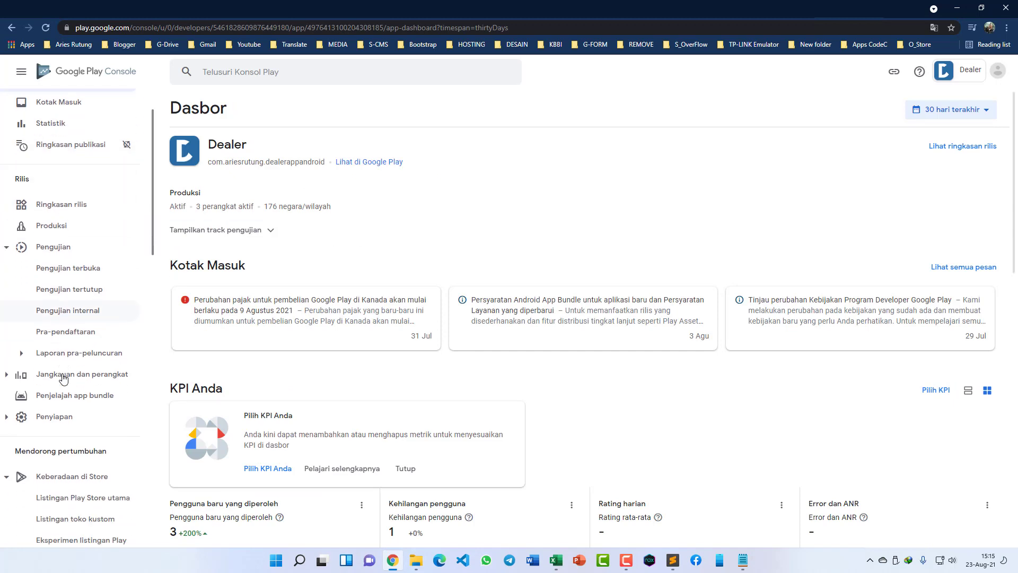
{"action": "scroll", "coordinate": [63, 377], "scroll_direction": "down", "scroll_amount": 1}
{"action": "scroll", "coordinate": [64, 378], "scroll_direction": "down", "scroll_amount": 1}
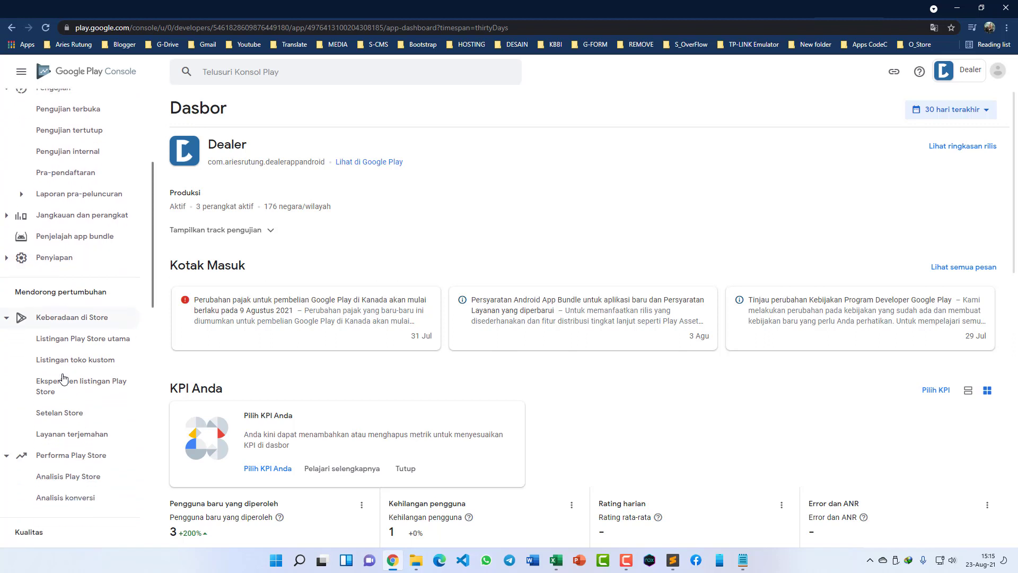
{"action": "scroll", "coordinate": [63, 378], "scroll_direction": "down", "scroll_amount": 2}
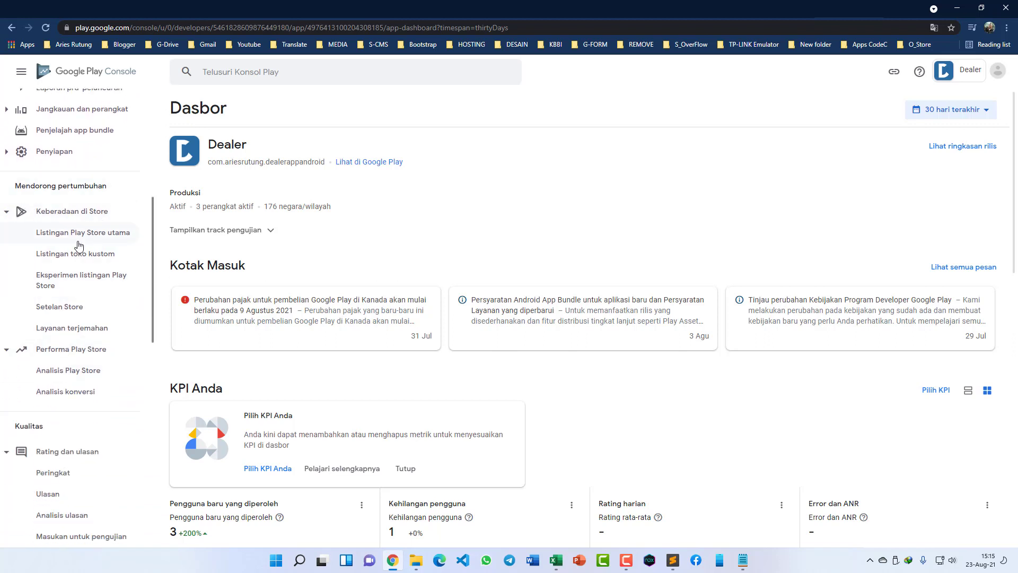
{"action": "left_click", "coordinate": [60, 312]}
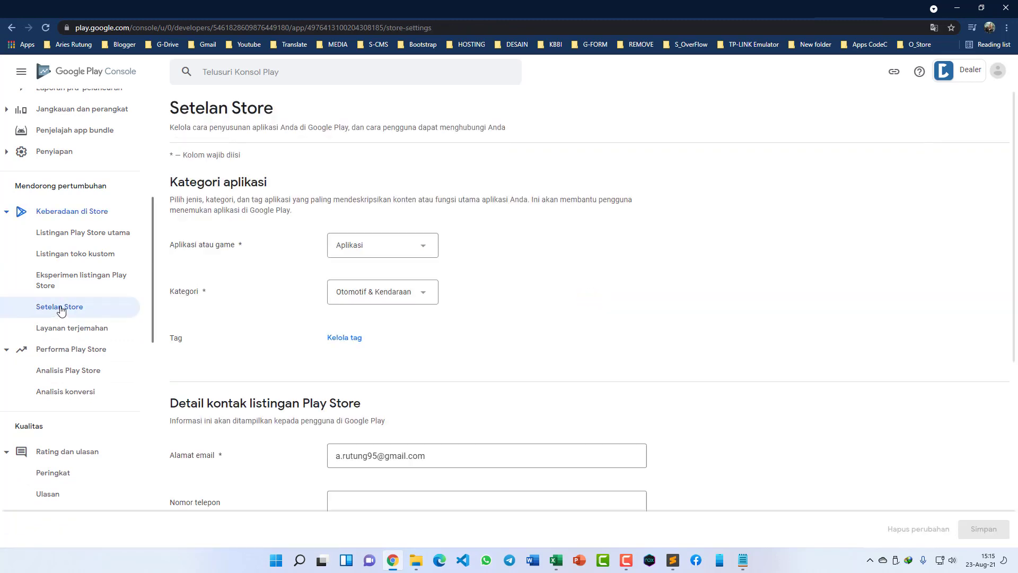
Highlight the website address (Situs web) in the Play Store listing's contact details and review the surrounding settings.
{"action": "scroll", "coordinate": [412, 322], "scroll_direction": "down", "scroll_amount": 3}
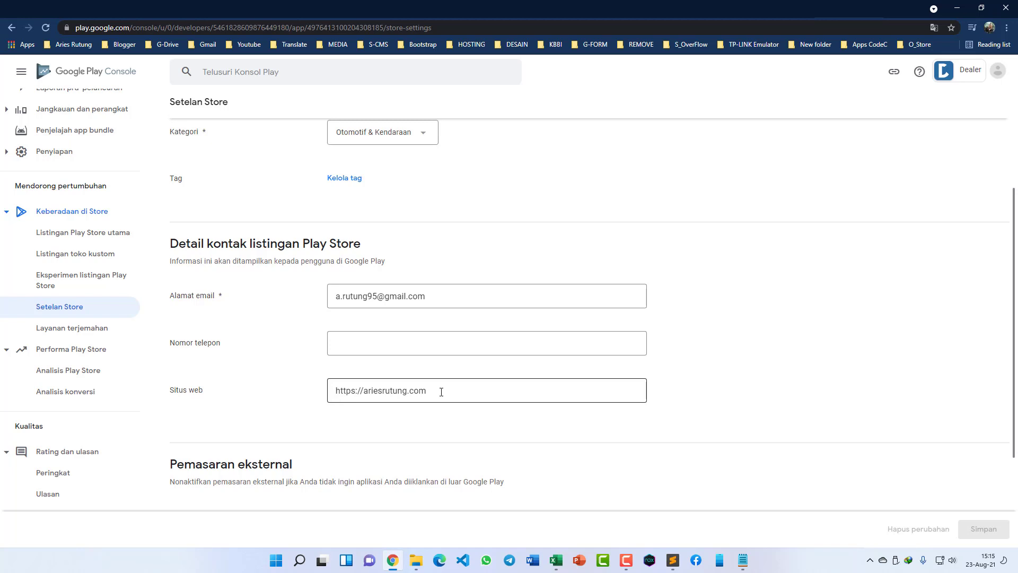
{"action": "left_click_drag", "start_coordinate": [441, 392], "coordinate": [334, 391]}
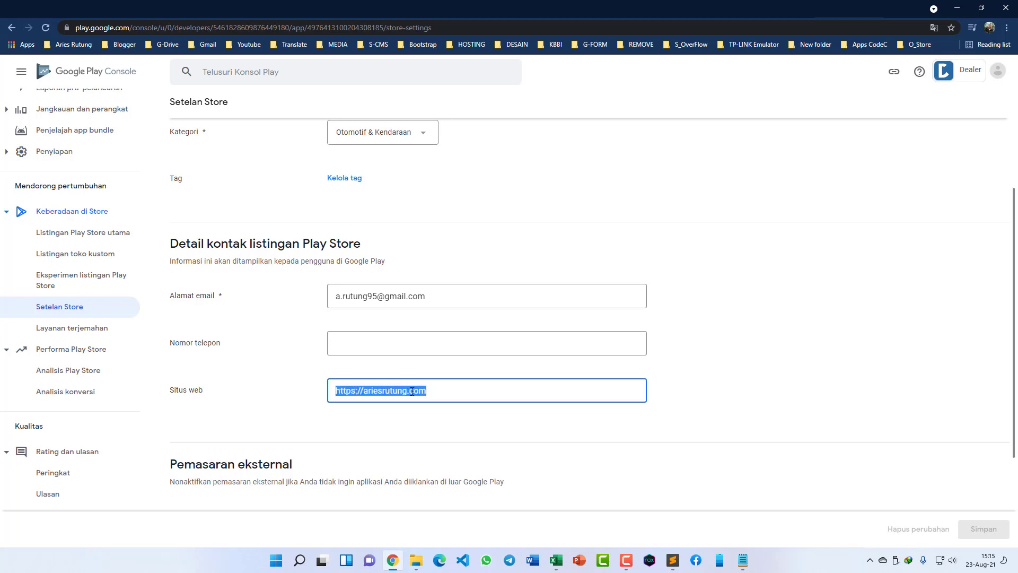
{"action": "scroll", "coordinate": [400, 406], "scroll_direction": "up", "scroll_amount": 1}
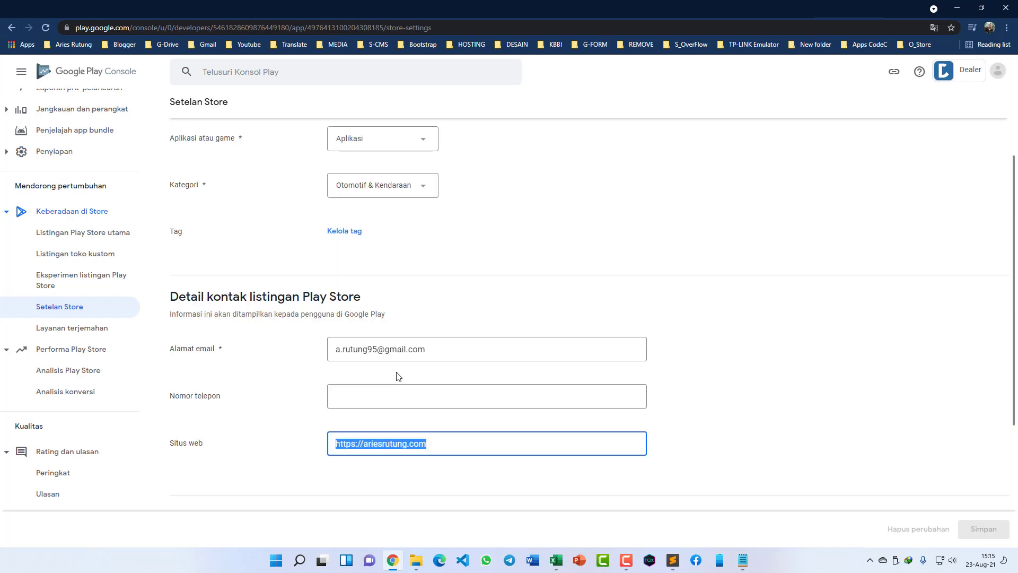
{"action": "scroll", "coordinate": [401, 371], "scroll_direction": "up", "scroll_amount": 1}
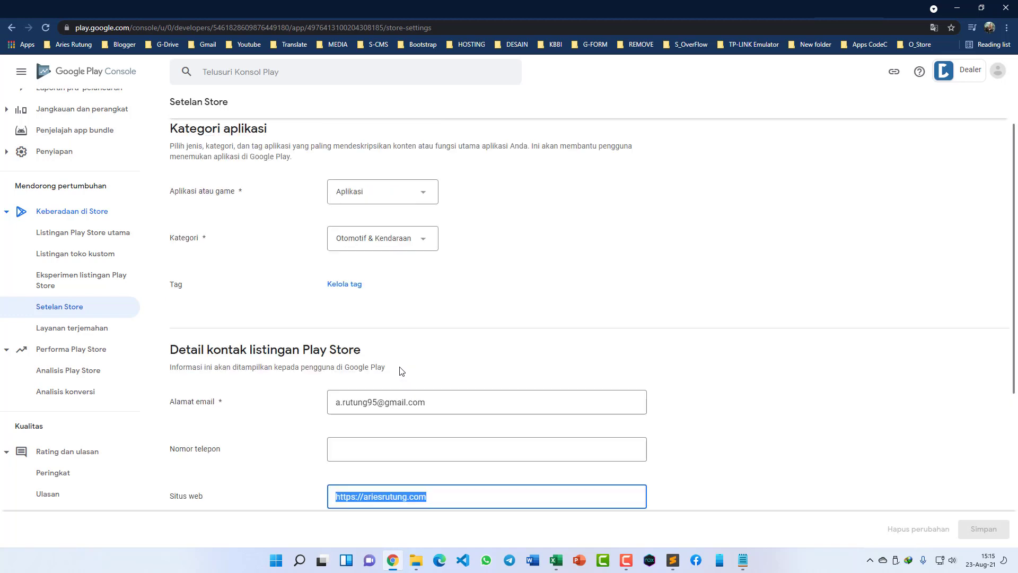